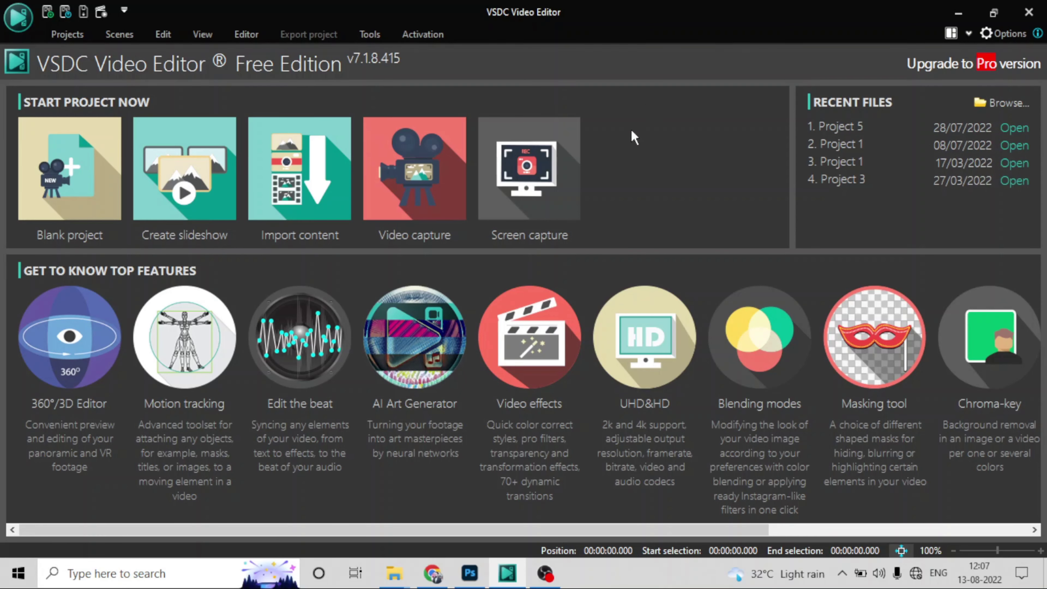
- Create a blank project at Ultra HD 4K 3840x2160 and 24 fps, and fit the scene to the preview
click(62, 202)
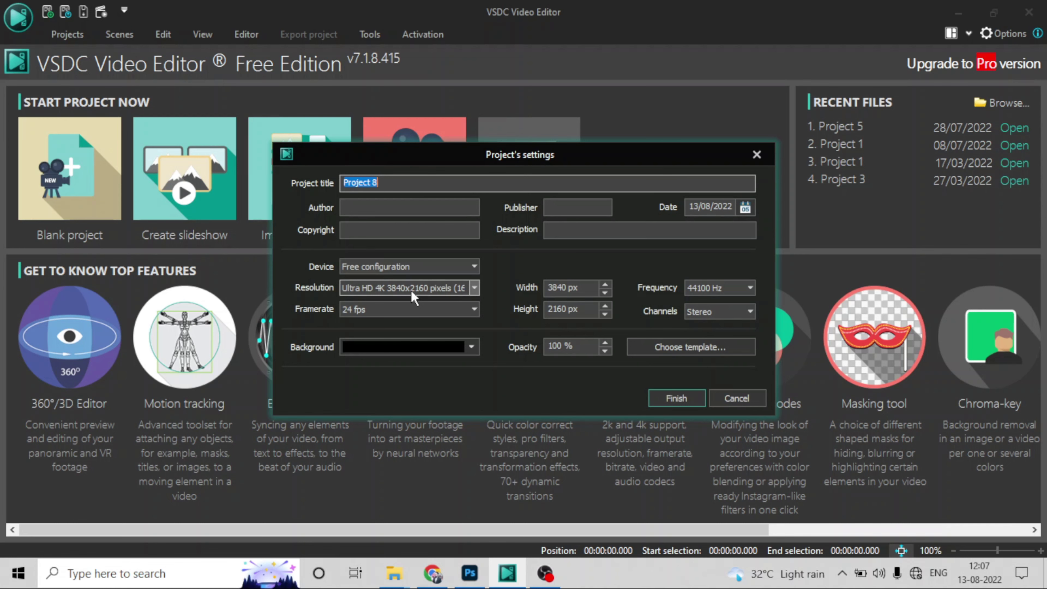
click(698, 398)
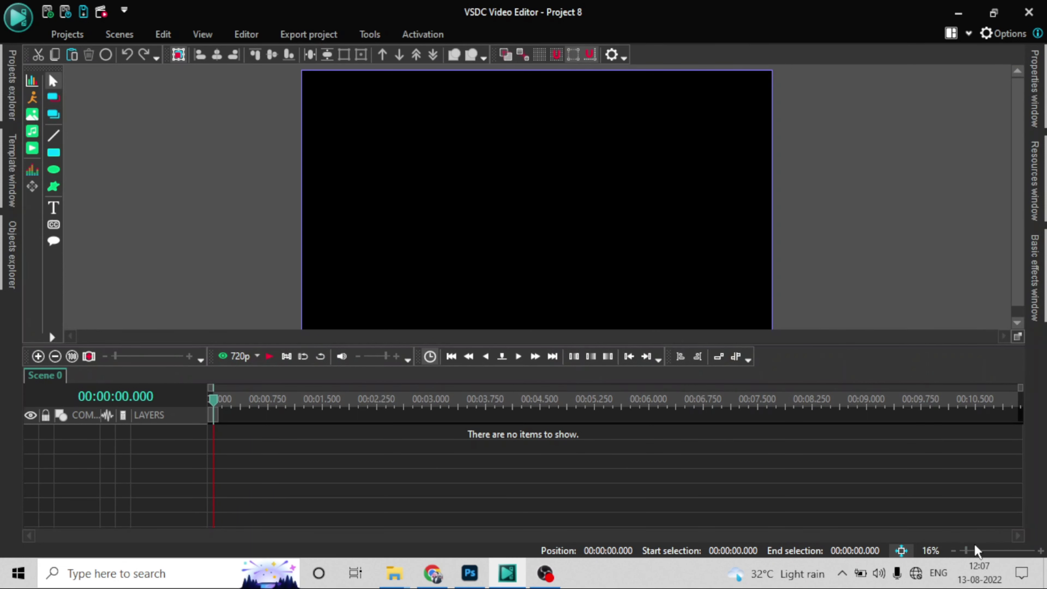
click(954, 551)
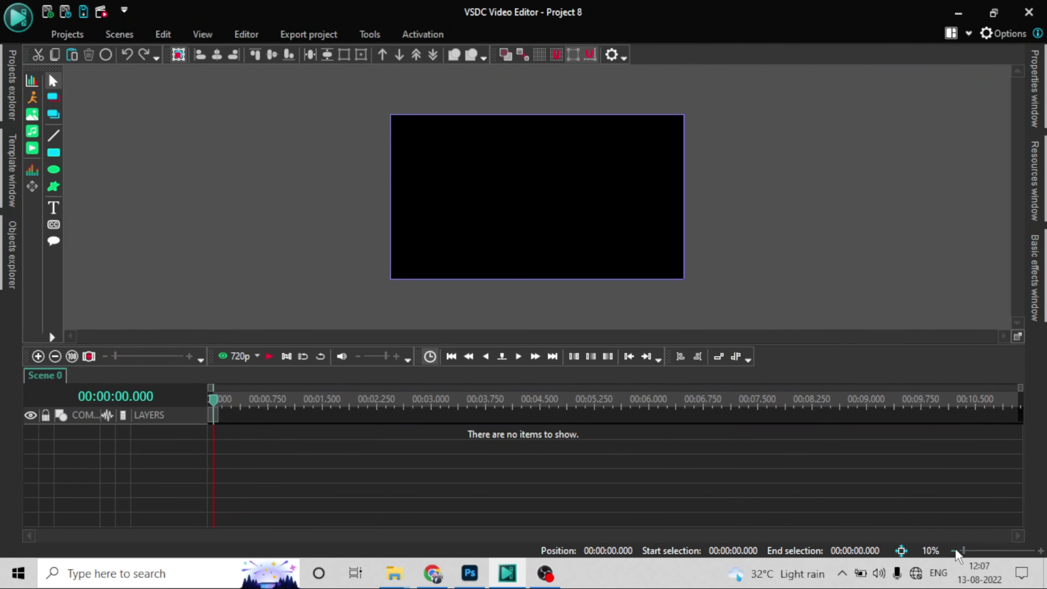
click(901, 550)
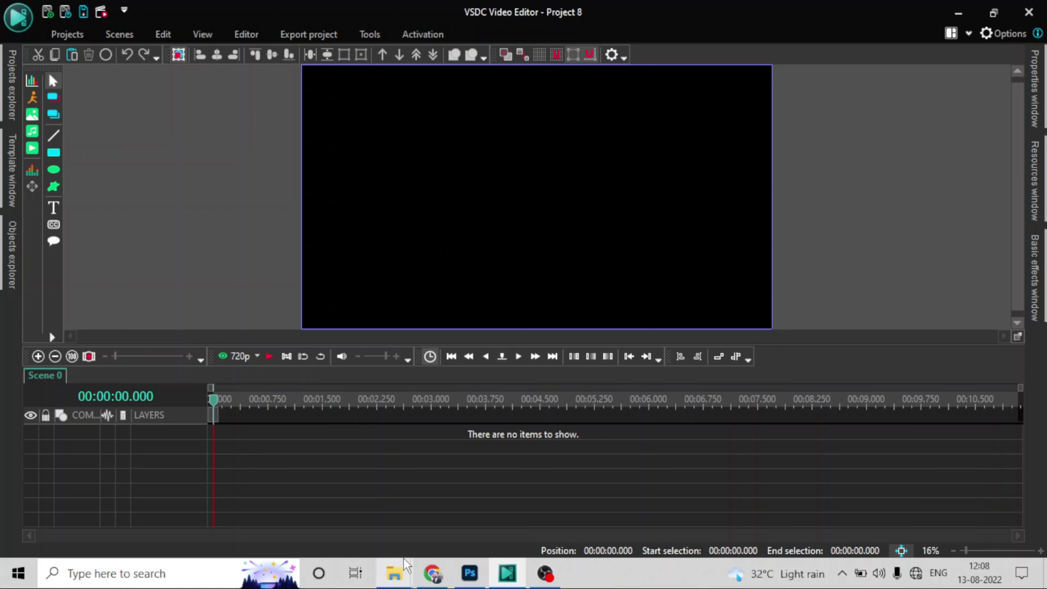
- Add fire_background_loop2_videvo2.mov, fire_burning_transition.mov, Flowers - 72763.mp4 and FreeSmokeYoutube.mov from the download folder to one timeline layer
mouse_move(406, 580)
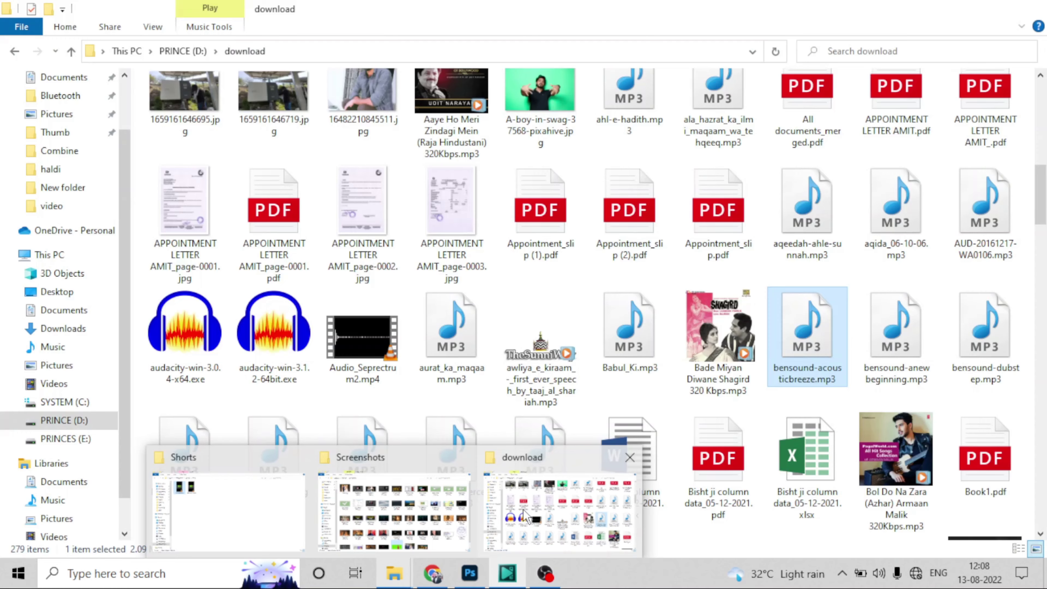
click(525, 516)
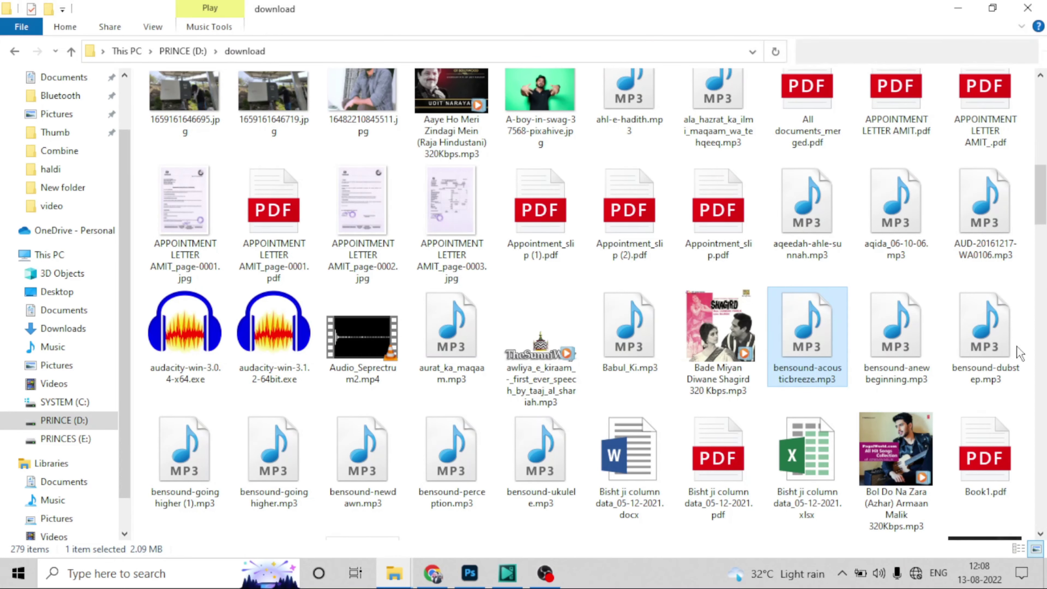
drag(1043, 218, 1046, 331)
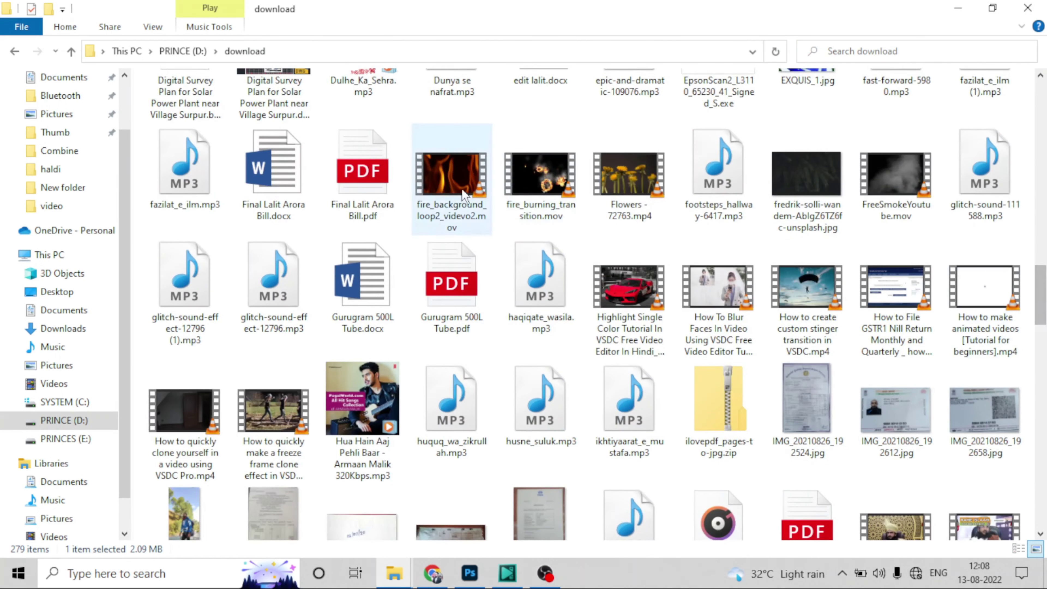
ctrl+click(512, 190)
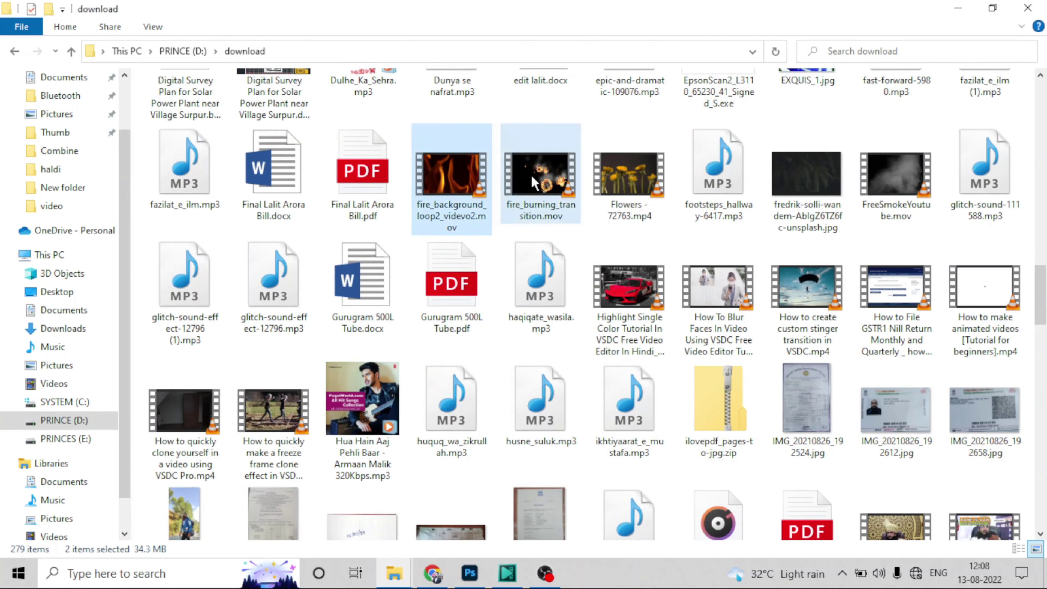
ctrl+click(841, 181)
ctrl+click(899, 173)
ctrl+click(631, 177)
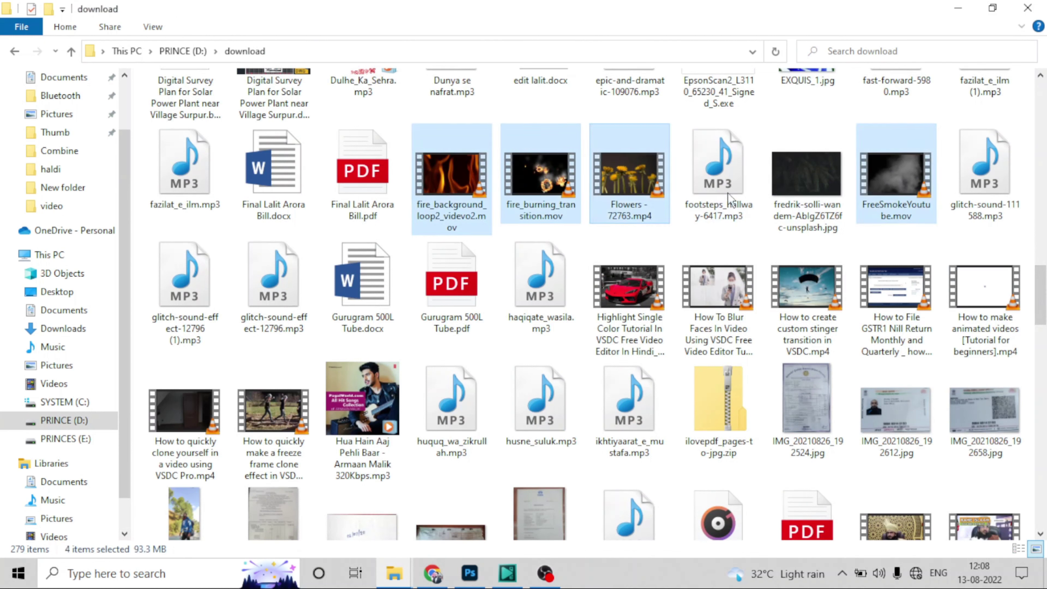
drag(901, 178, 436, 452)
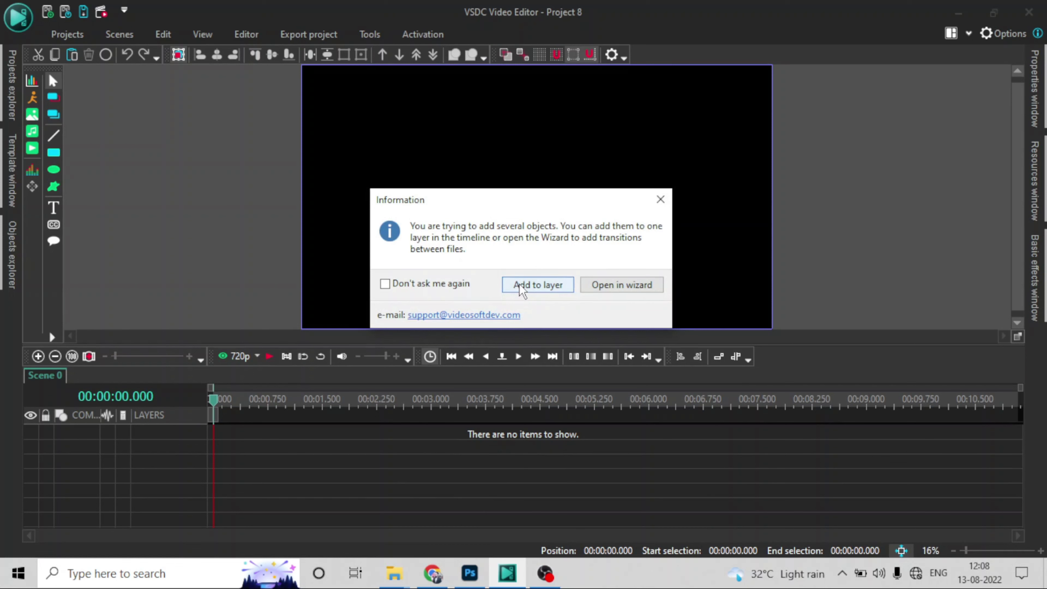
click(522, 287)
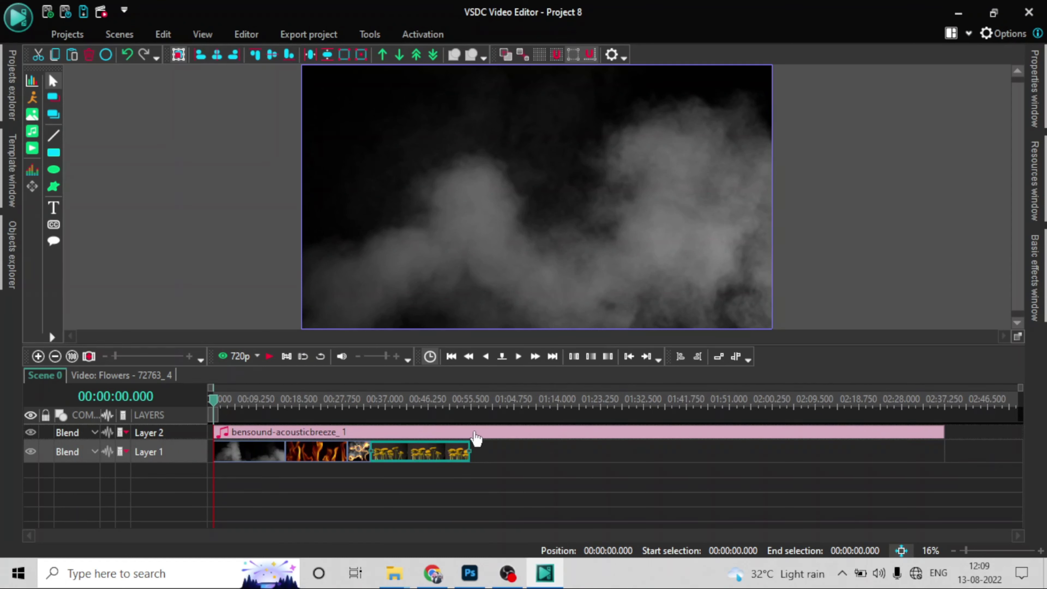
- Delete the bensound-acousticbreeze audio clip from the timeline
click(475, 438)
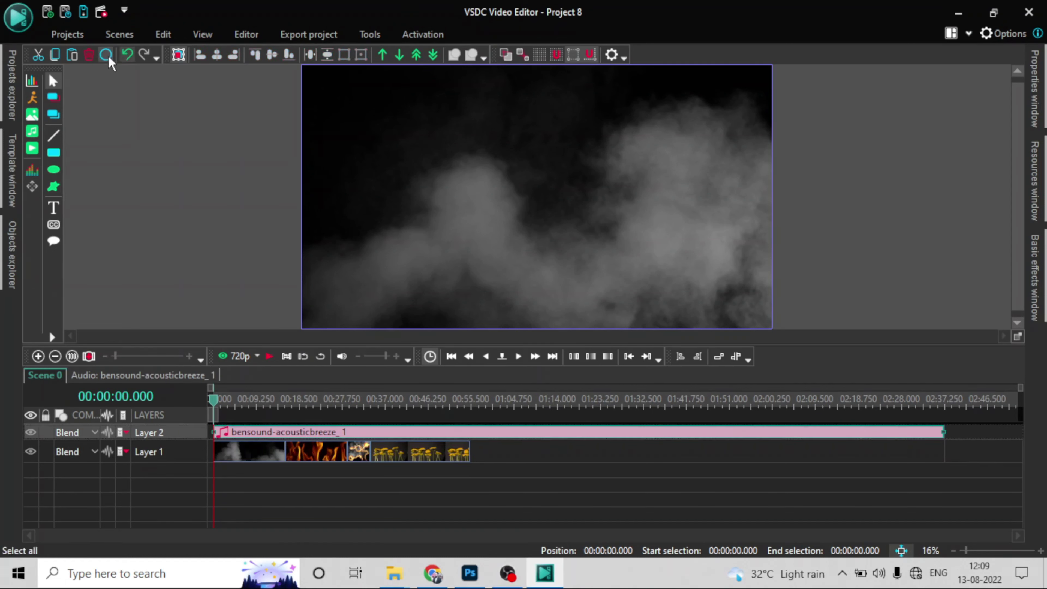
click(89, 55)
- Move the fire background, Flowers and fire burning transition clips onto separate layers below the smoke clip, all starting at 00:00:00.000
click(354, 443)
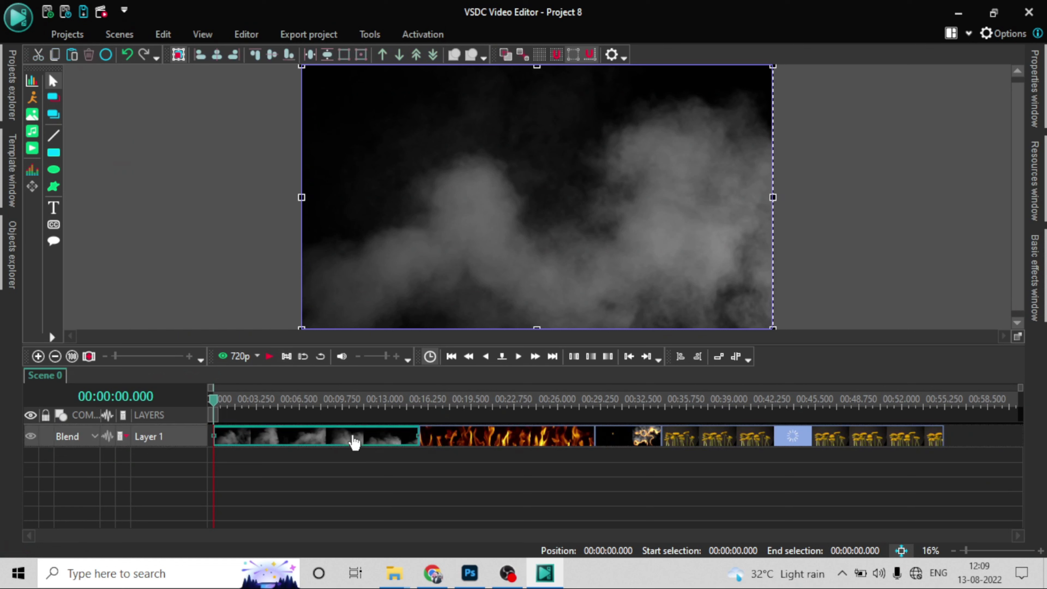
click(456, 442)
click(633, 439)
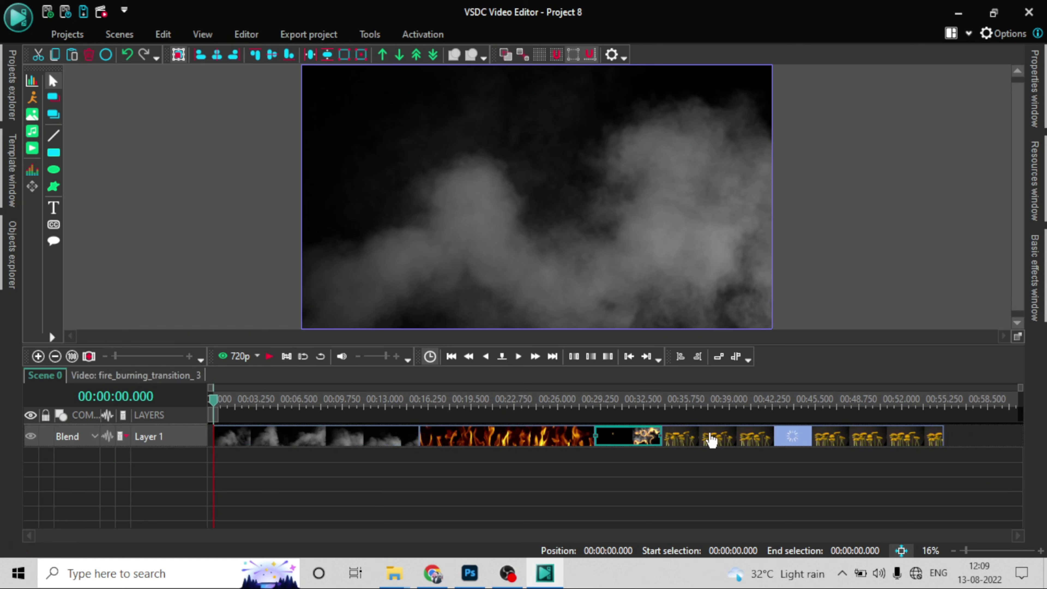
click(710, 437)
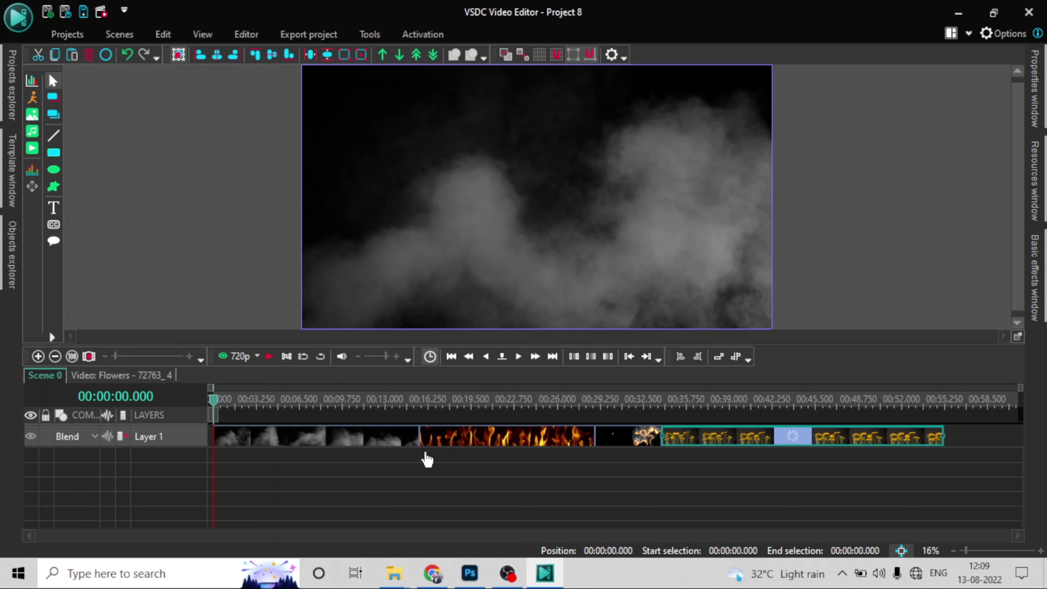
drag(427, 459, 221, 455)
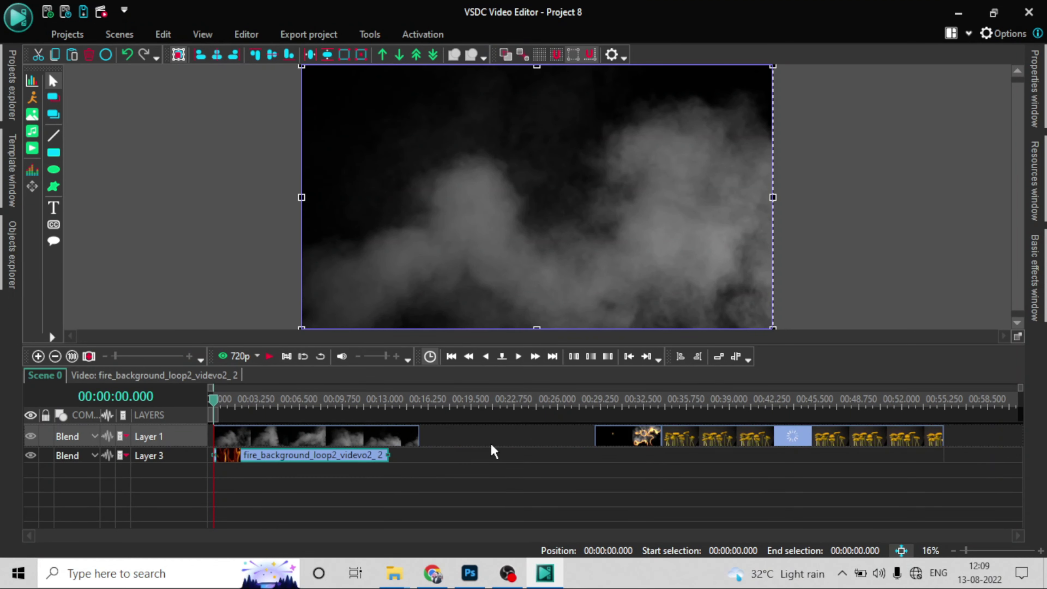
click(669, 441)
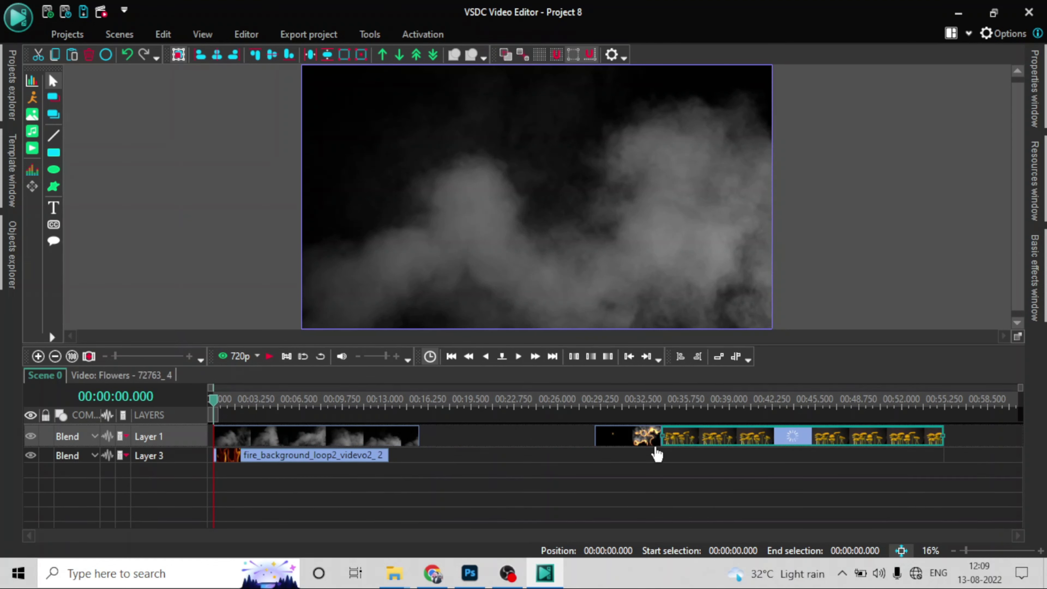
drag(657, 450, 809, 496)
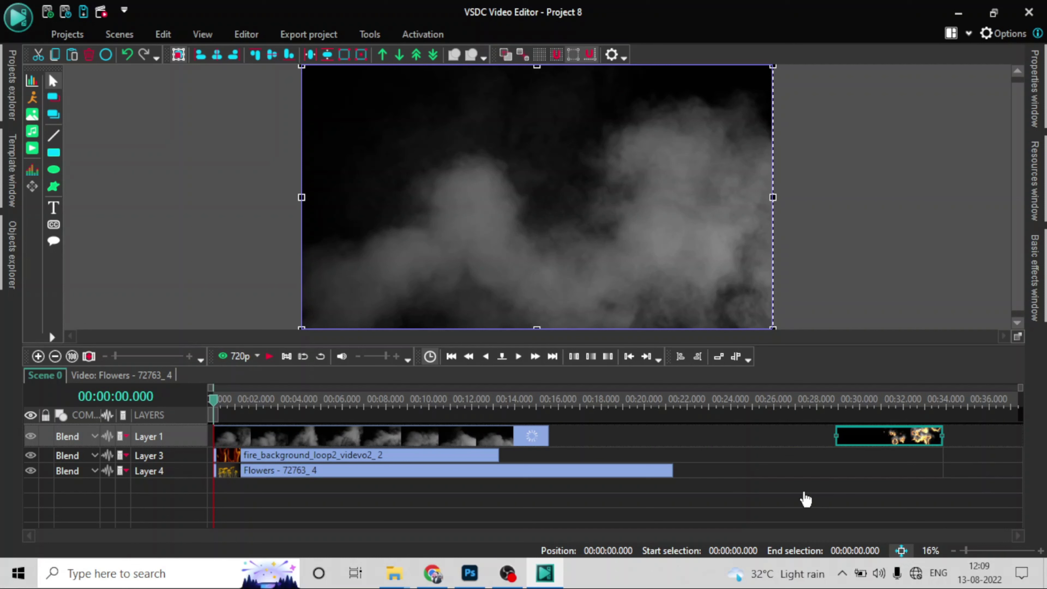
drag(807, 500, 806, 500)
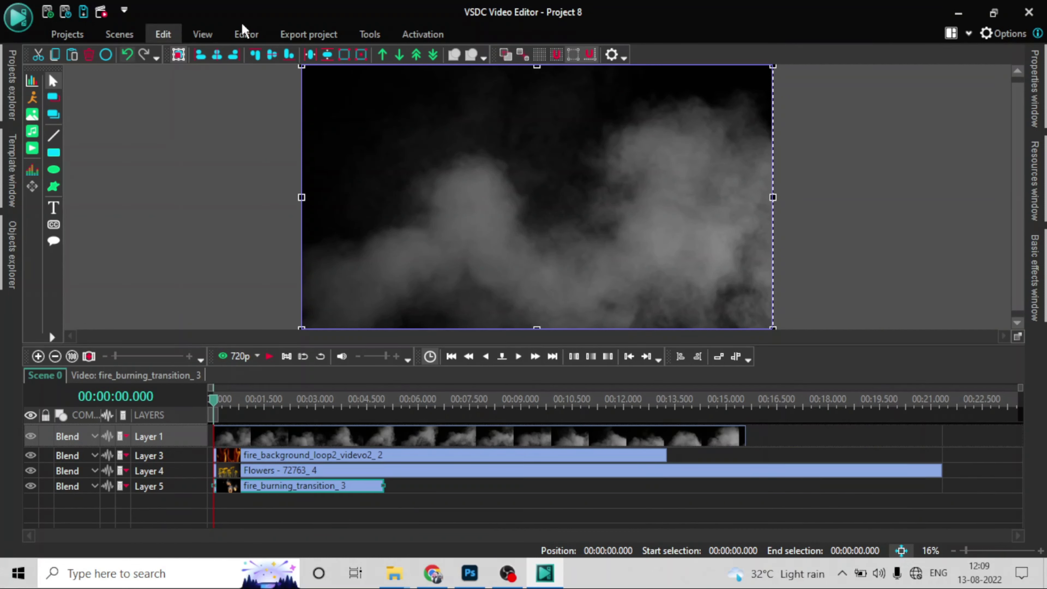
- Try to split all four timeline clips at the playhead
key(ctrl+a)
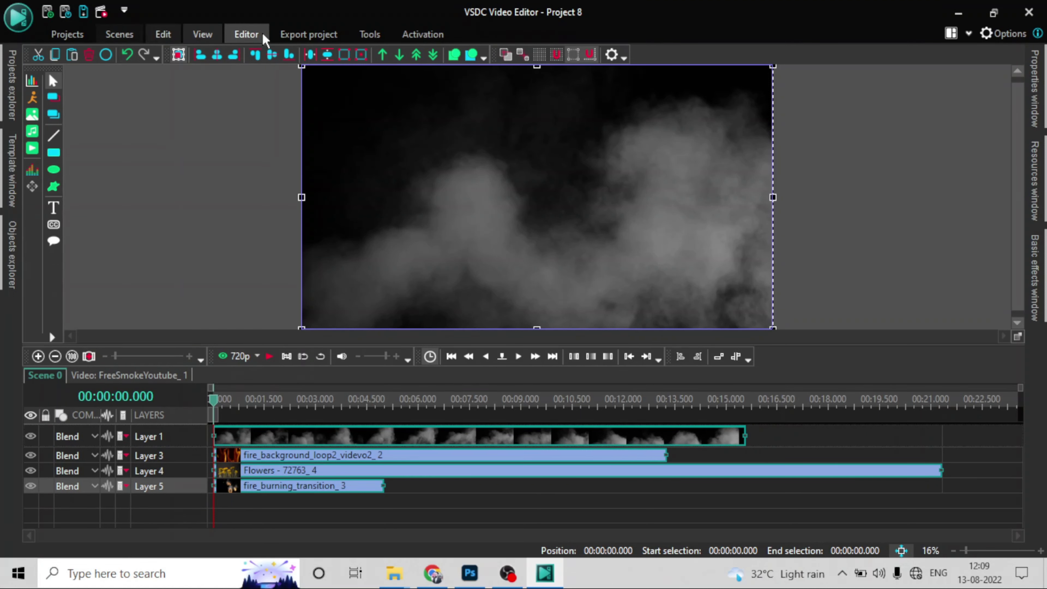
click(264, 40)
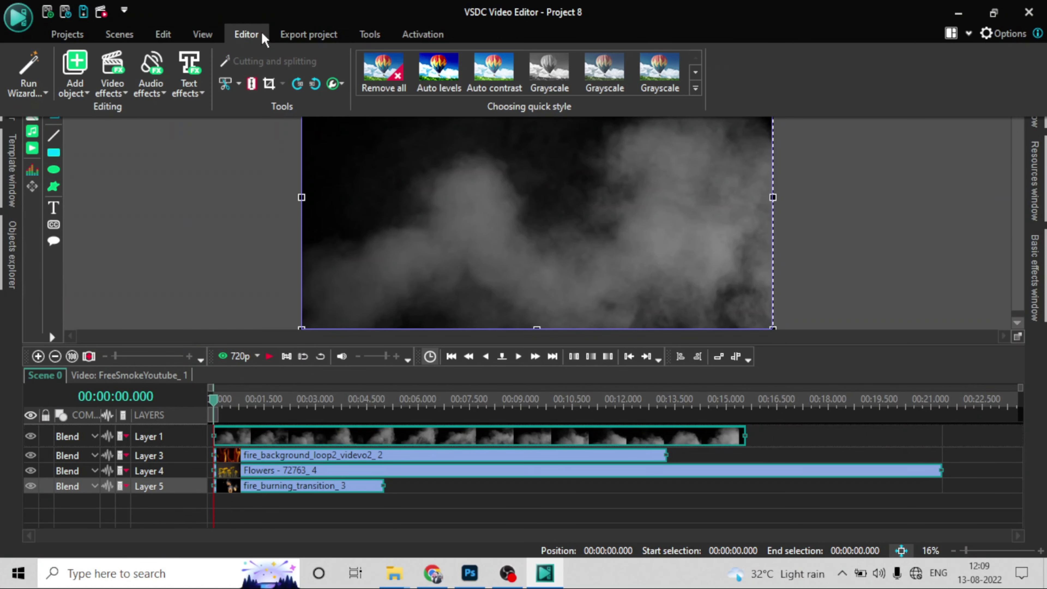
click(251, 84)
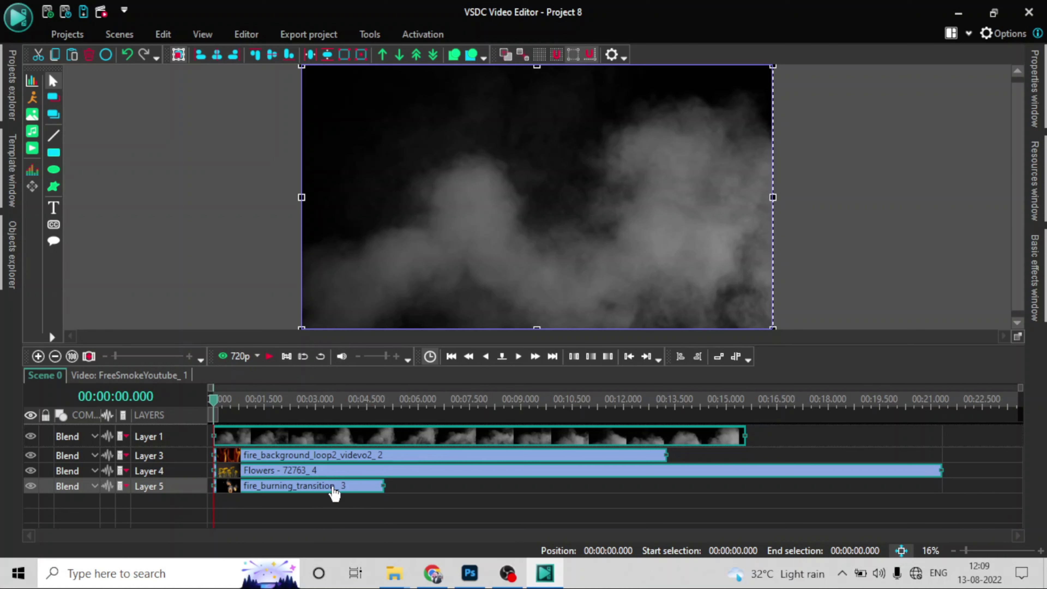
right_click(335, 492)
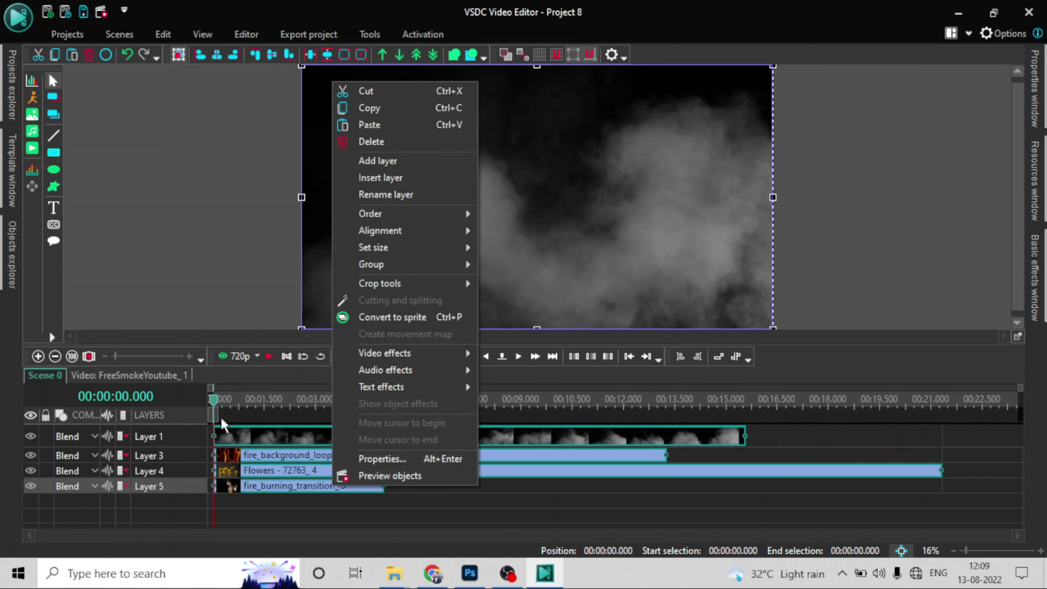
- Split all the clips at the end of the fire_burning_transition clip, at 00:00:05.000
drag(213, 404, 382, 496)
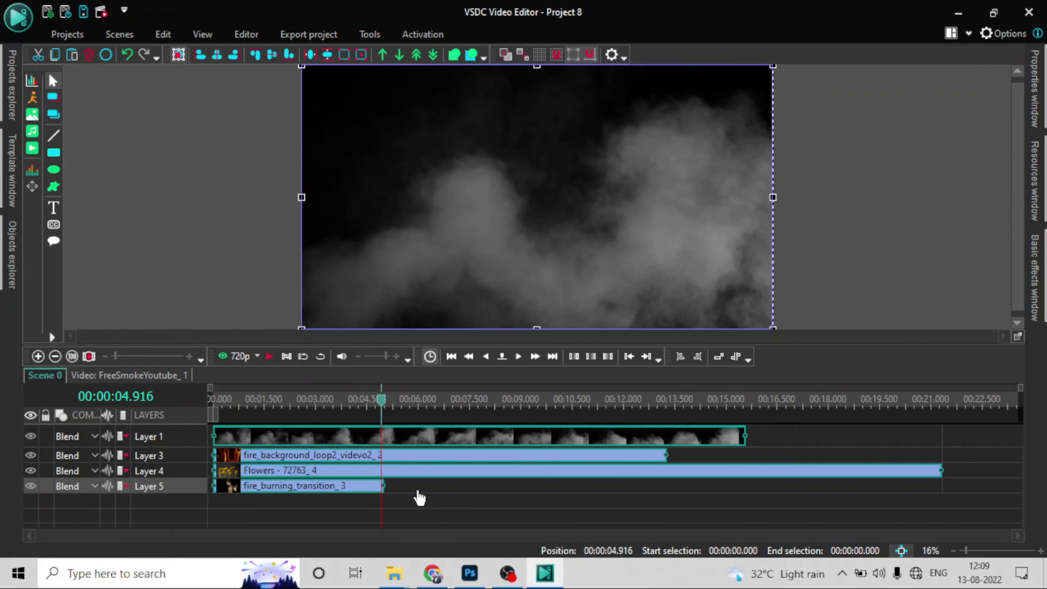
click(419, 520)
click(374, 491)
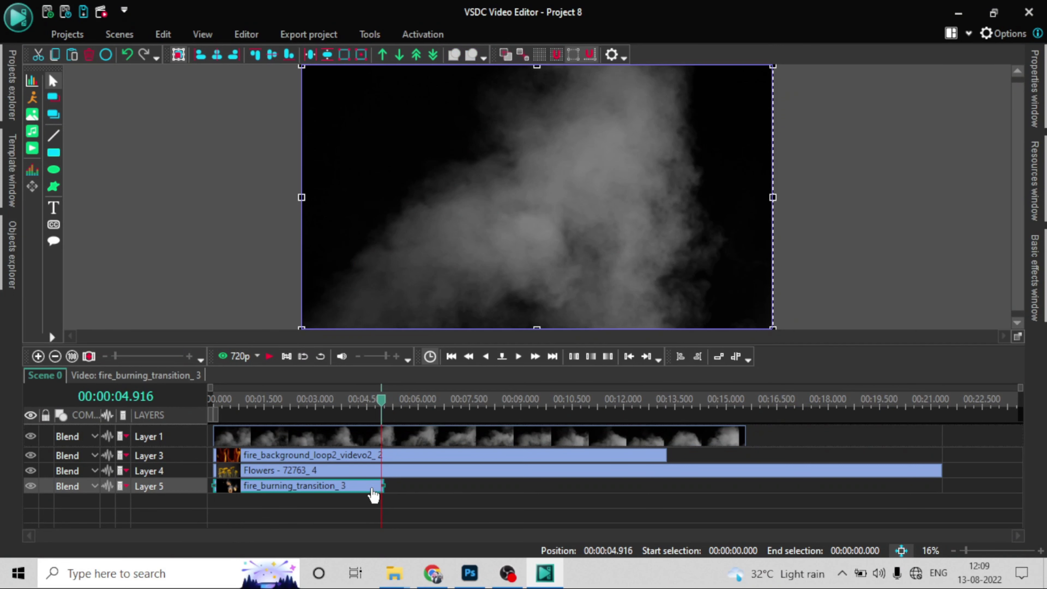
right_click(373, 493)
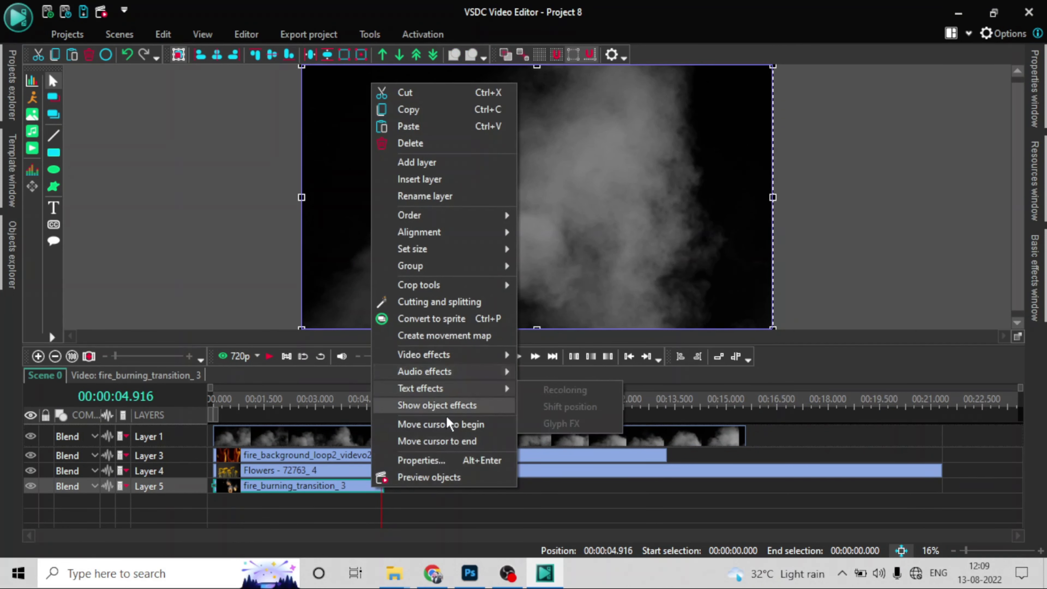
click(442, 443)
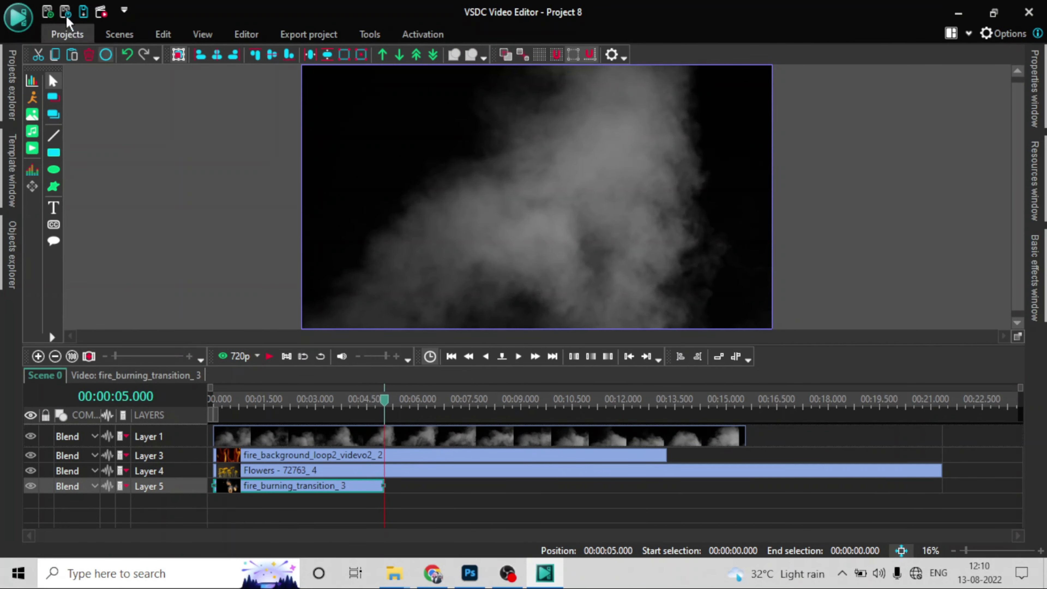
click(106, 55)
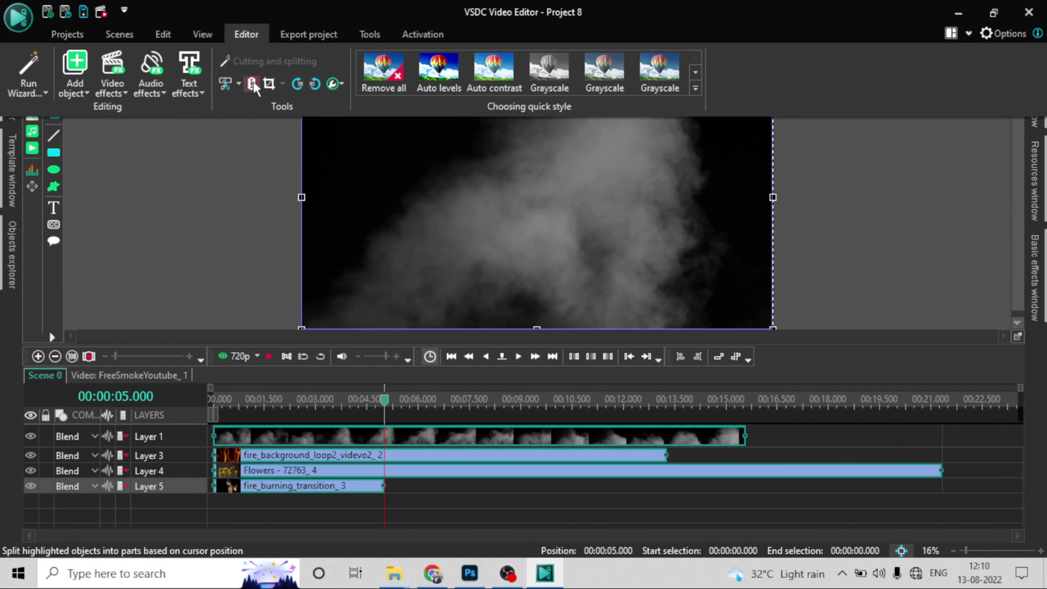
click(252, 82)
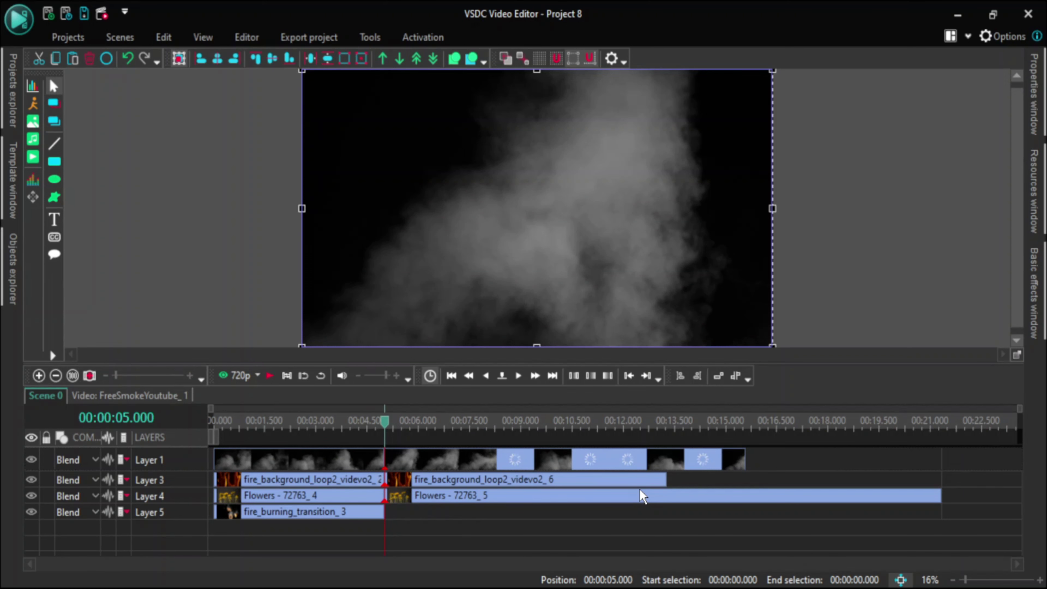
- Delete the split-off clip parts after 5 seconds on Layers 1, 3 and 4, and return the playhead to the start
click(643, 523)
click(620, 471)
ctrl+click(592, 436)
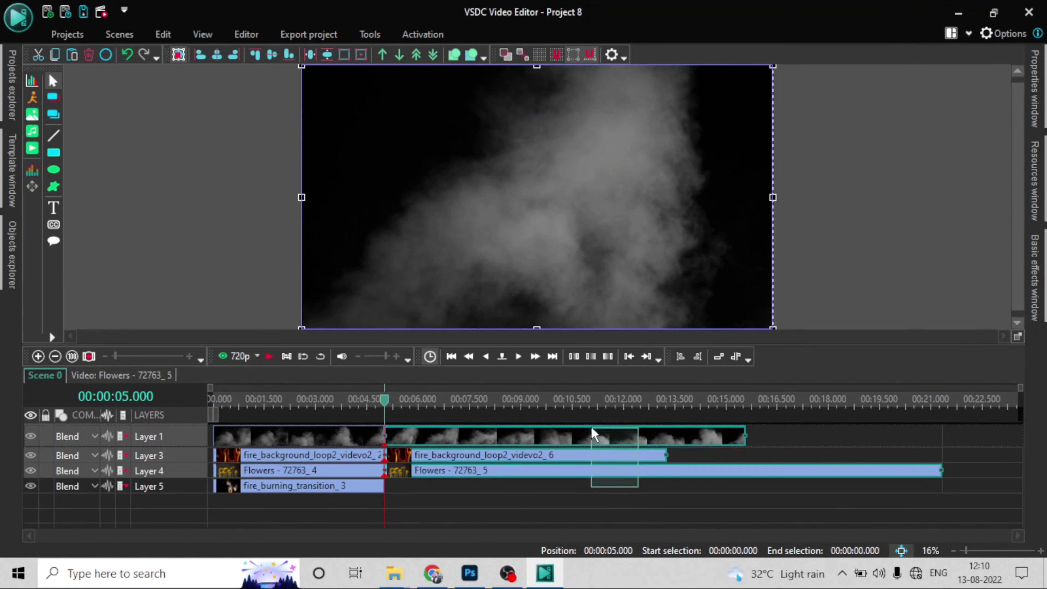
click(89, 54)
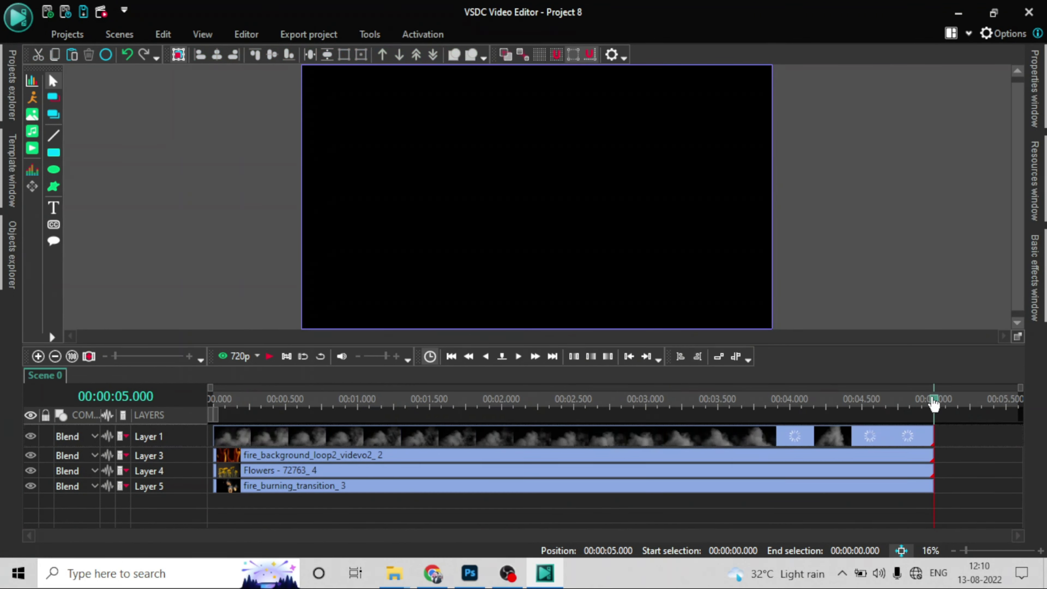
drag(934, 402, 140, 346)
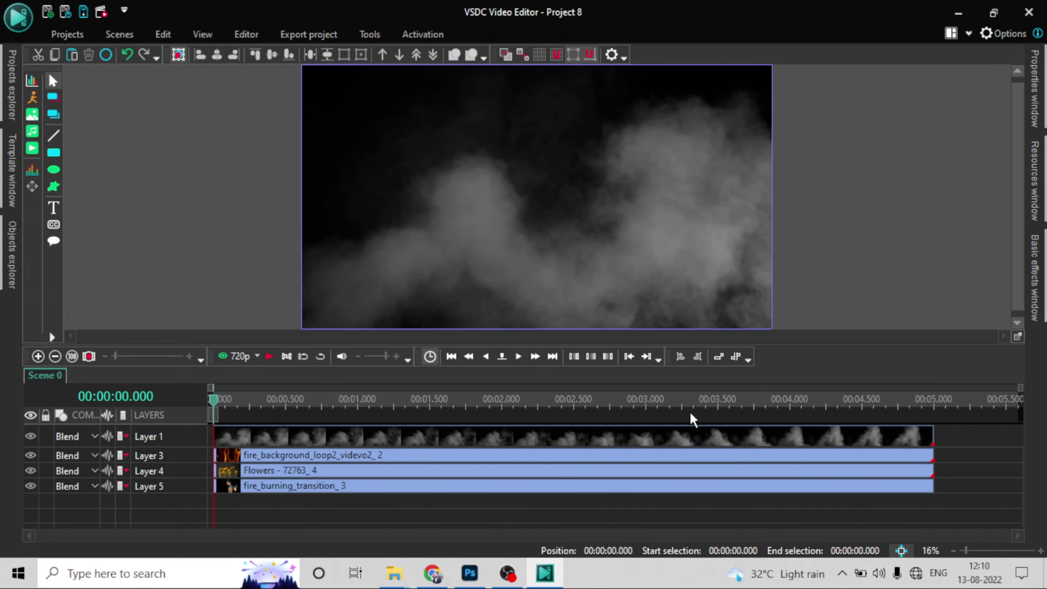
- Select all four timeline clips and set their width to 1920
click(702, 438)
drag(946, 510, 904, 437)
right_click(905, 440)
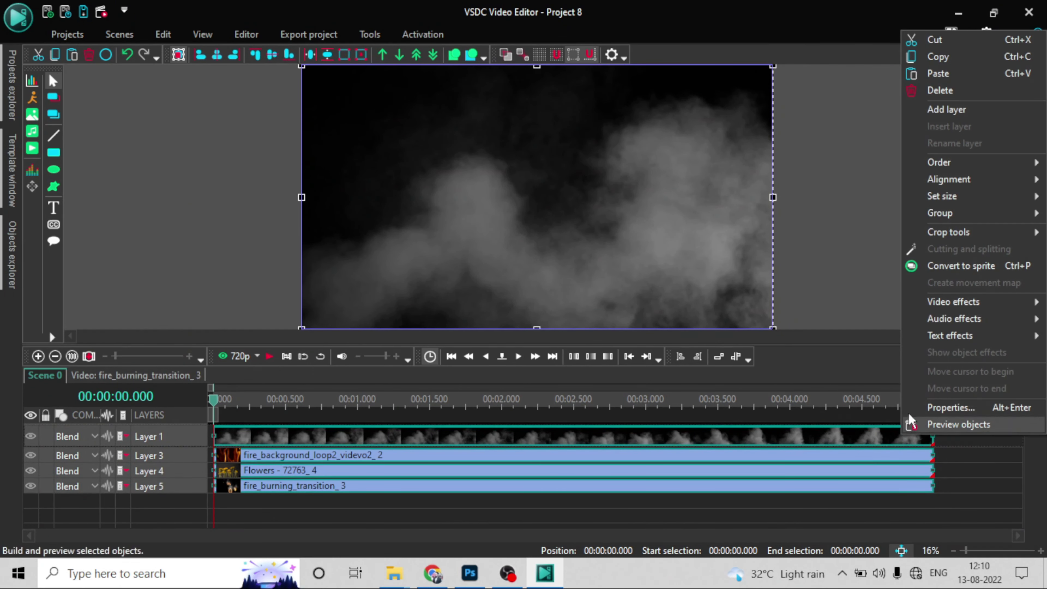
click(941, 409)
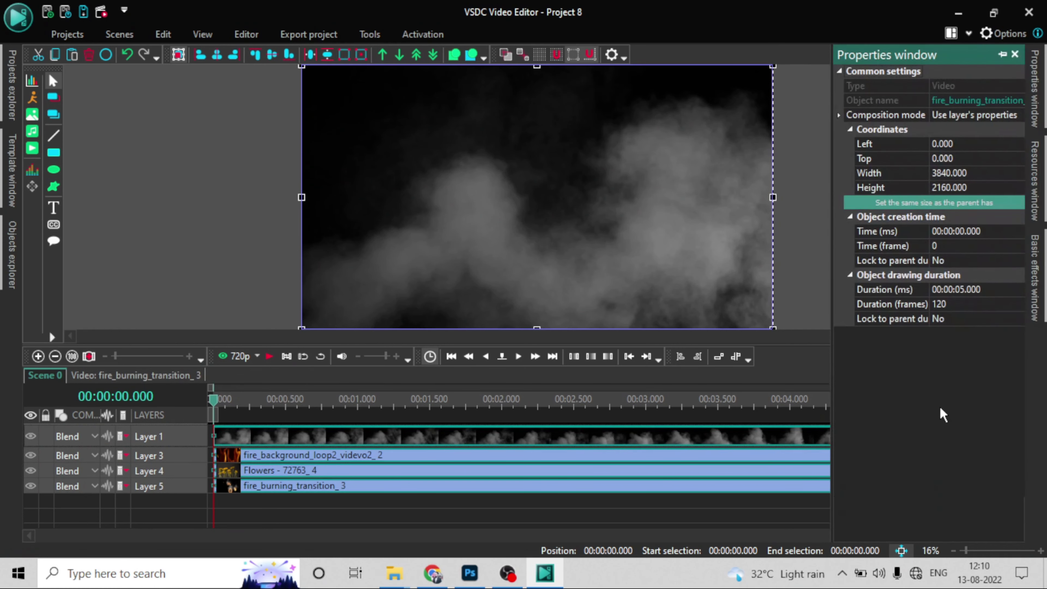
click(941, 173)
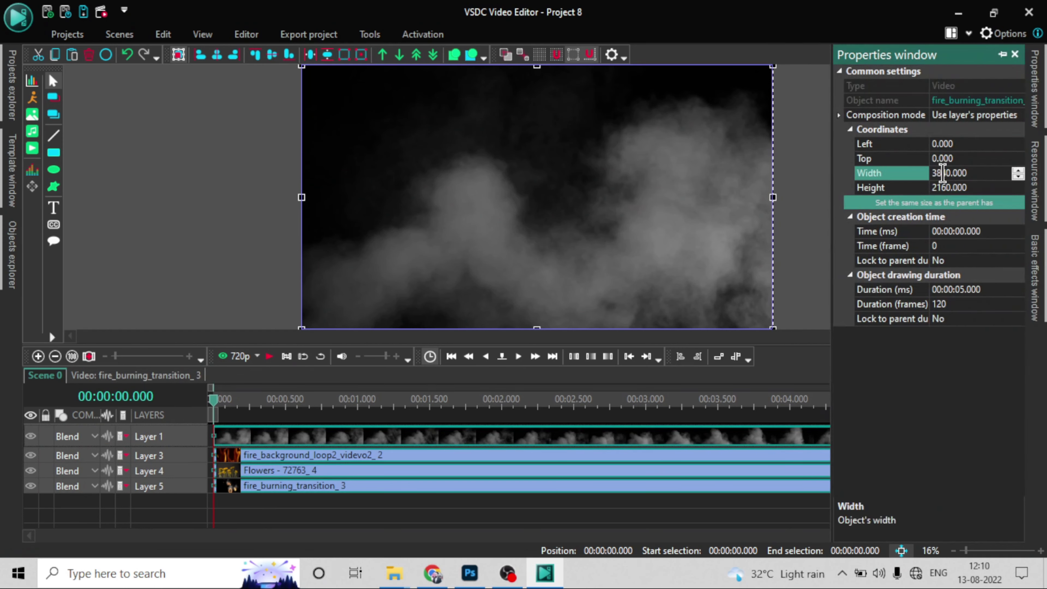
drag(950, 173, 917, 172)
text(192)
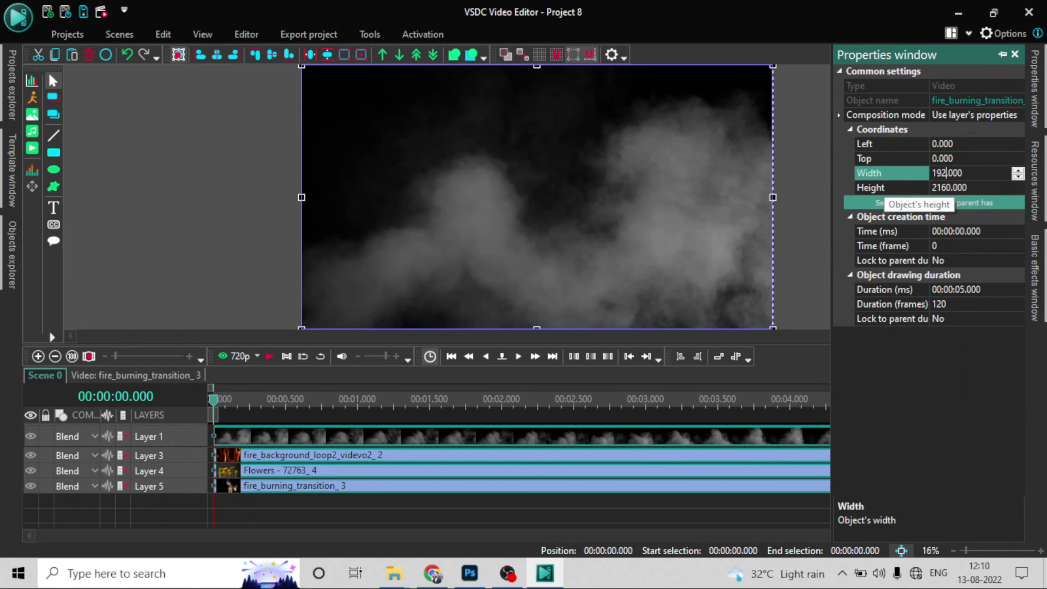
key(Return)
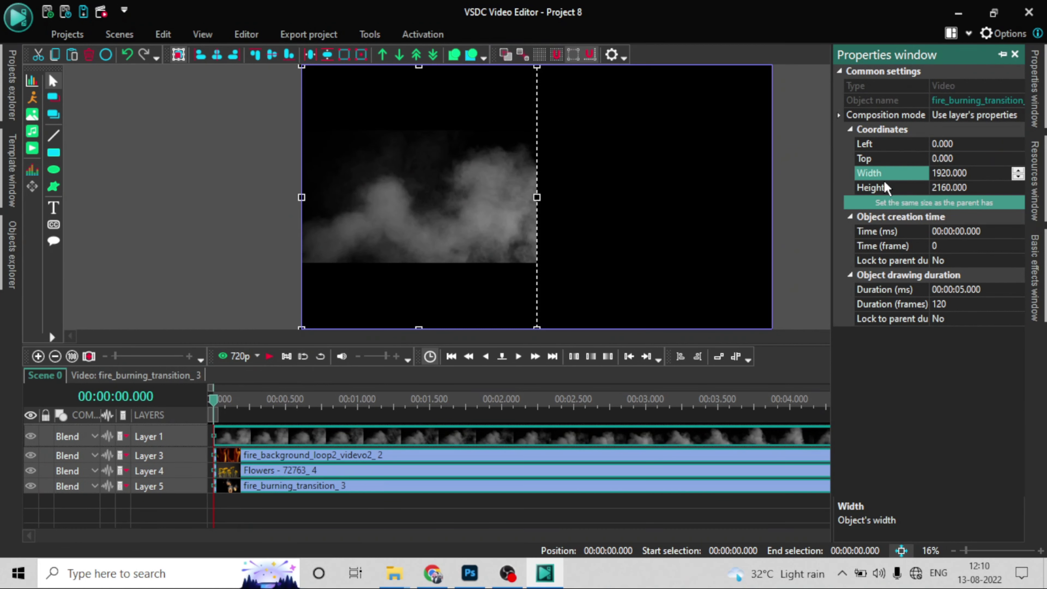
- Nudge the four selected clips vertically in the preview and return them to the frame's top edge
mouse_move(402, 145)
mouse_down()
mouse_move(397, 164)
mouse_move(407, 130)
mouse_move(433, 157)
mouse_move(404, 133)
mouse_move(402, 143)
mouse_up()
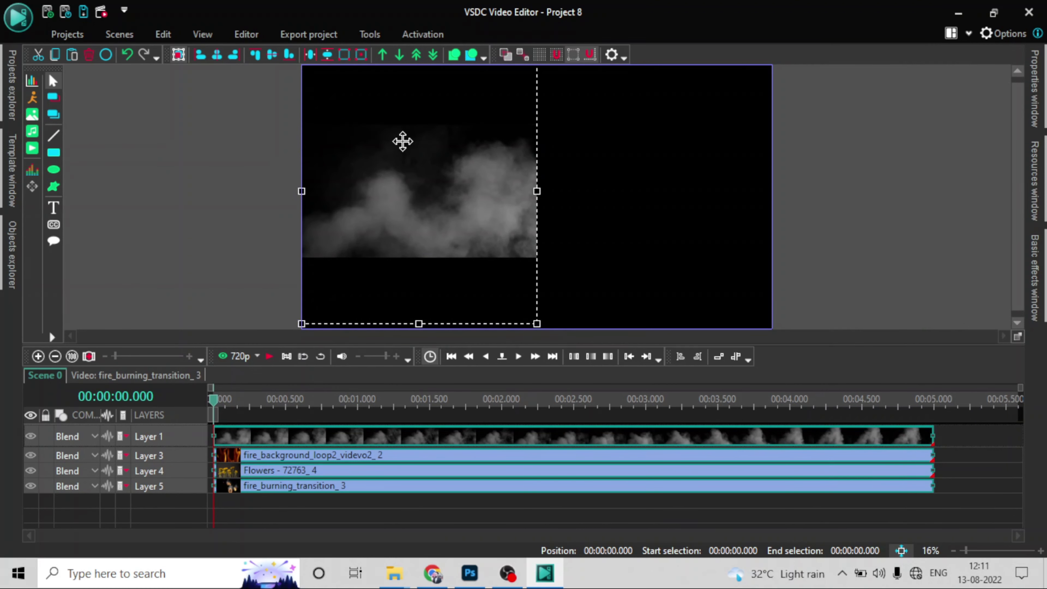
right_click(630, 442)
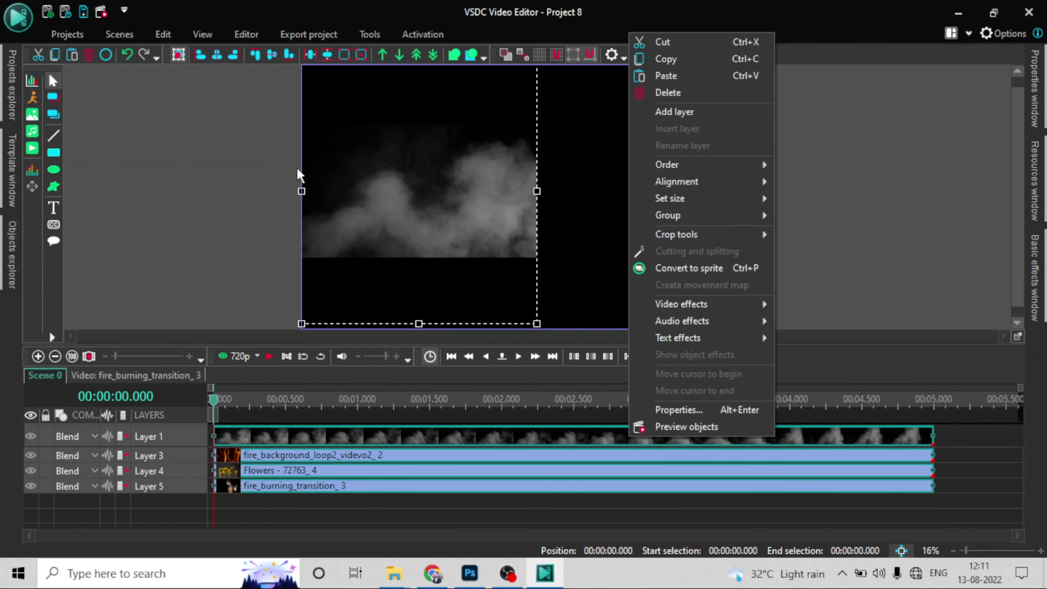
click(396, 192)
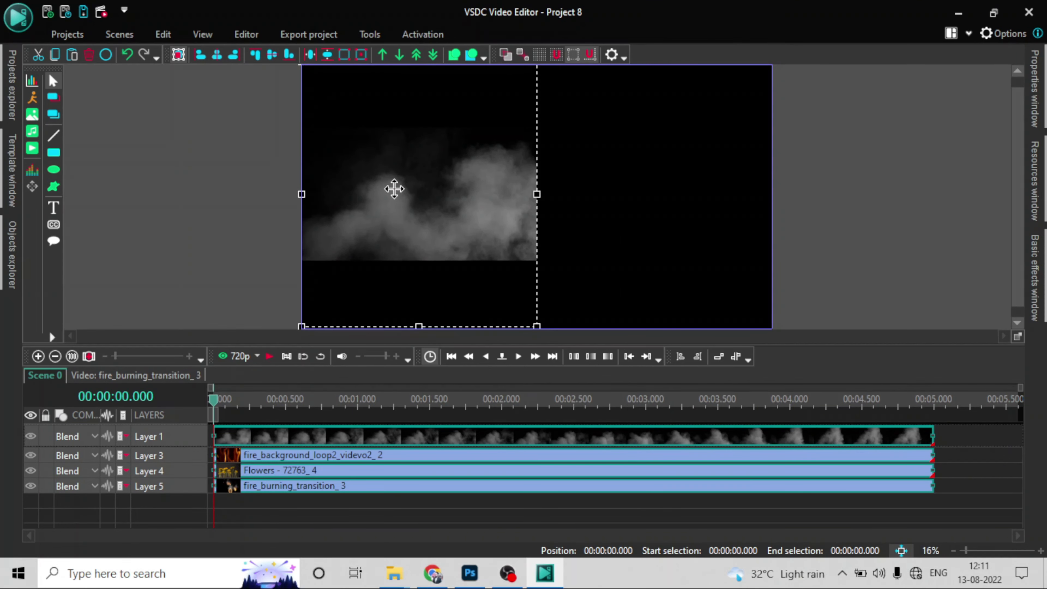
drag(394, 188, 394, 190)
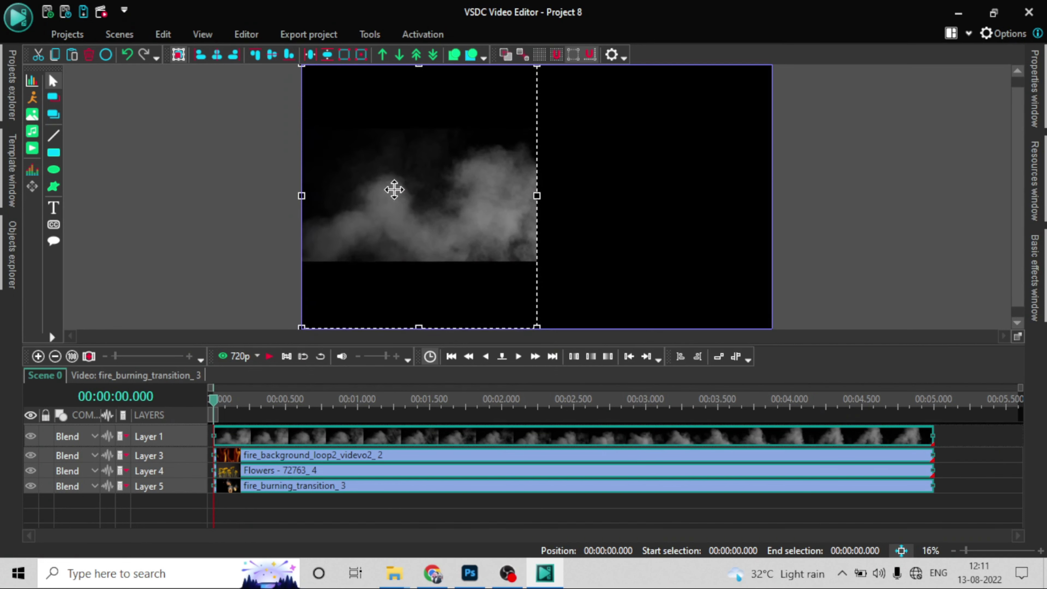
right_click(460, 222)
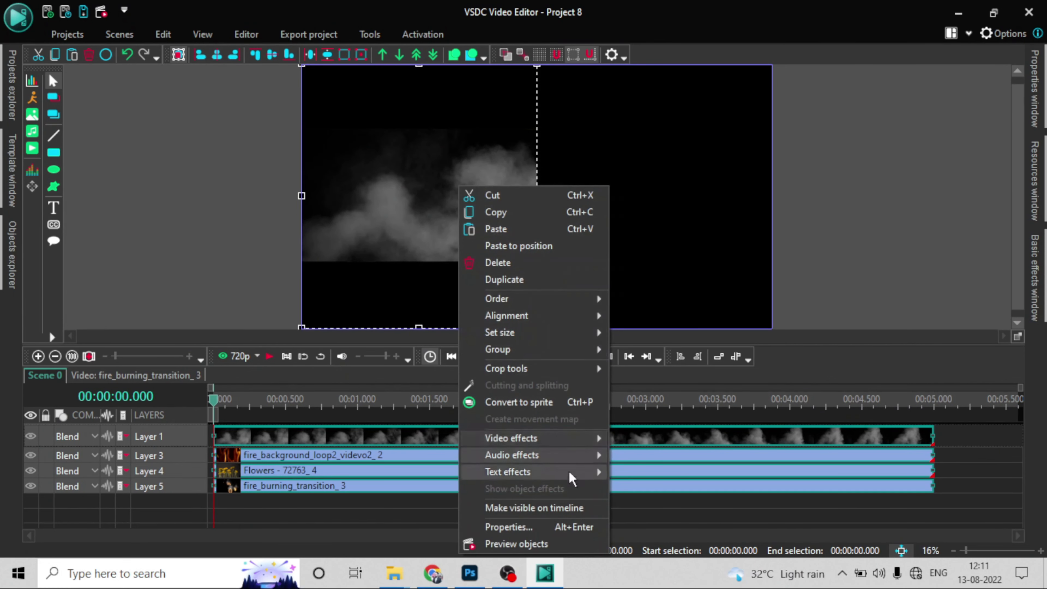
click(552, 528)
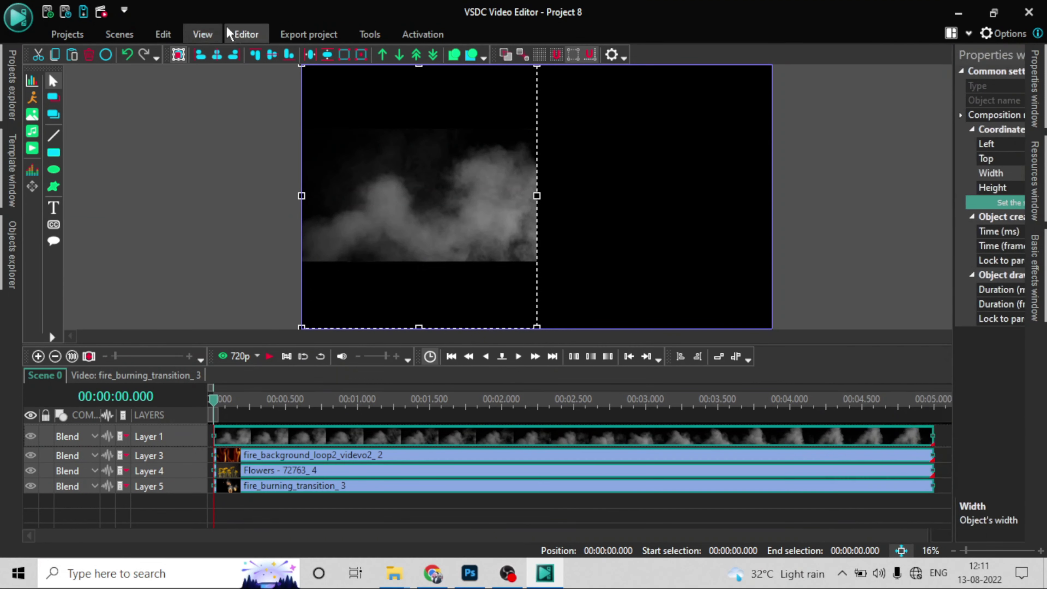
click(243, 34)
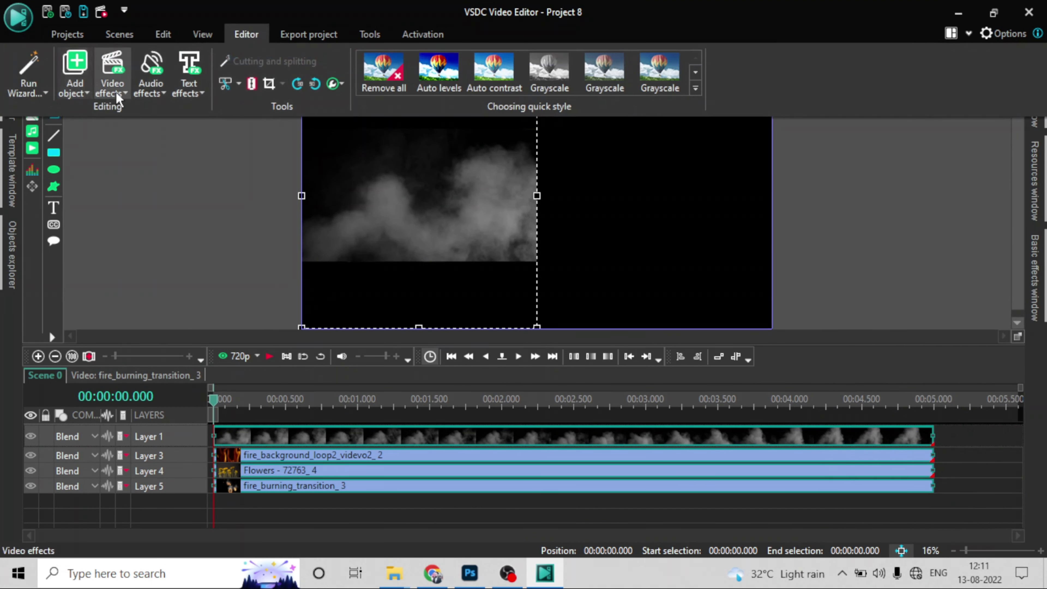
click(117, 93)
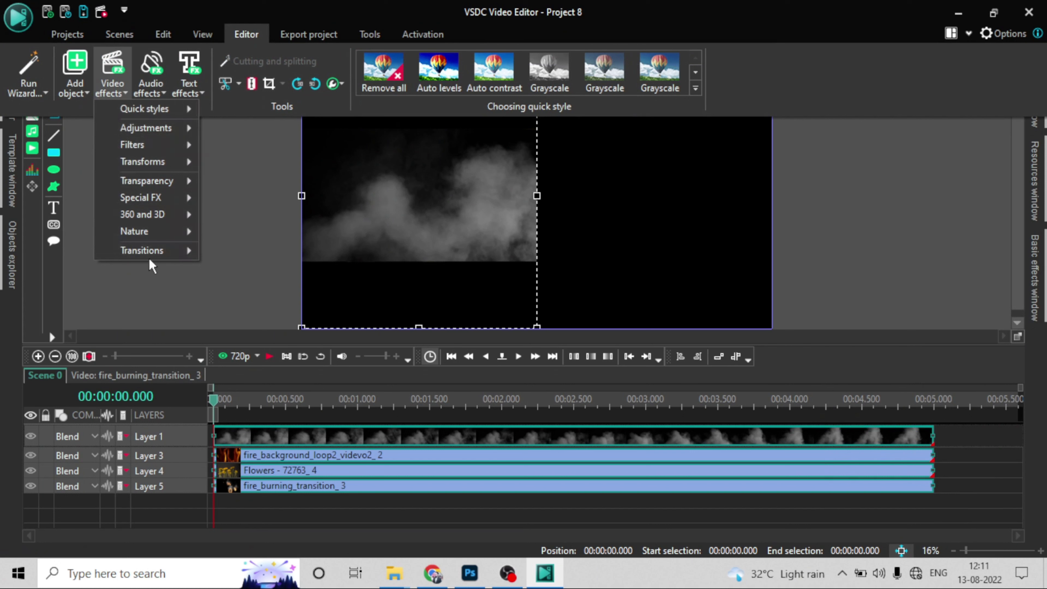
mouse_move(150, 181)
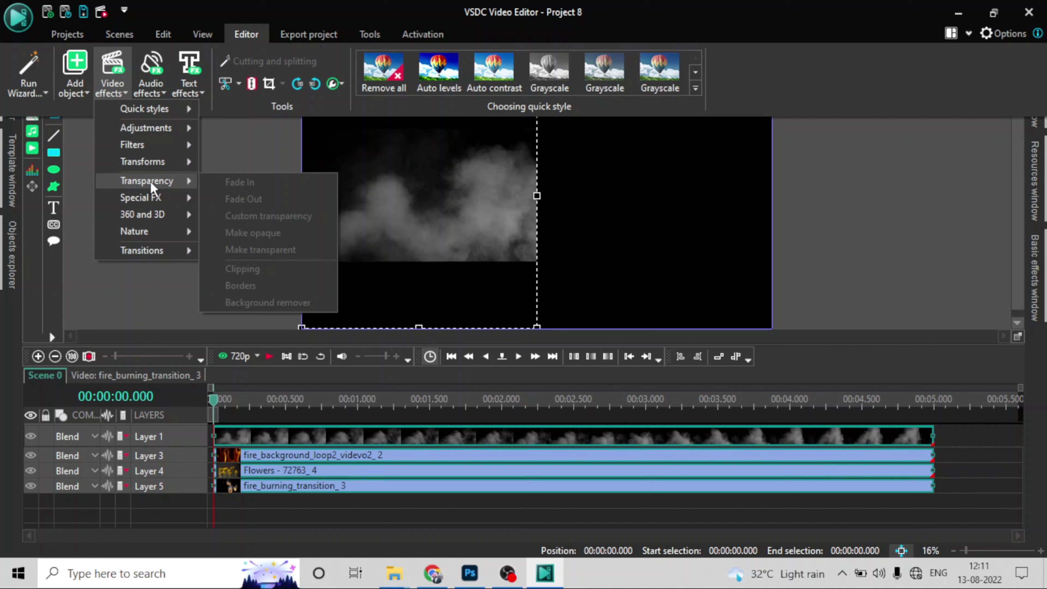
mouse_move(166, 250)
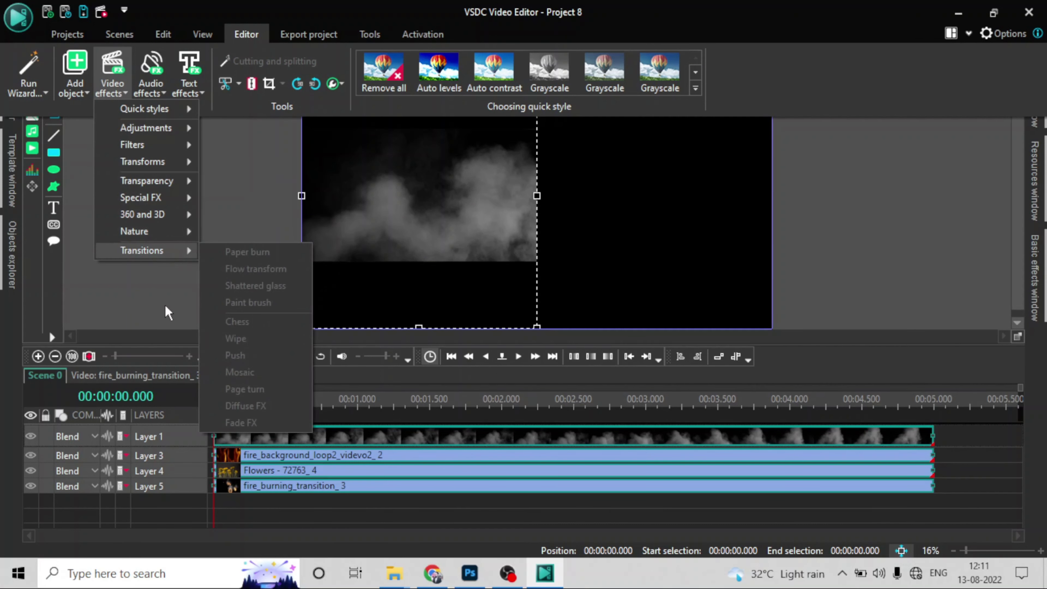
click(920, 222)
- Move the smoke clip alone up into the frame's upper-left quadrant and lock Layer 1
click(433, 233)
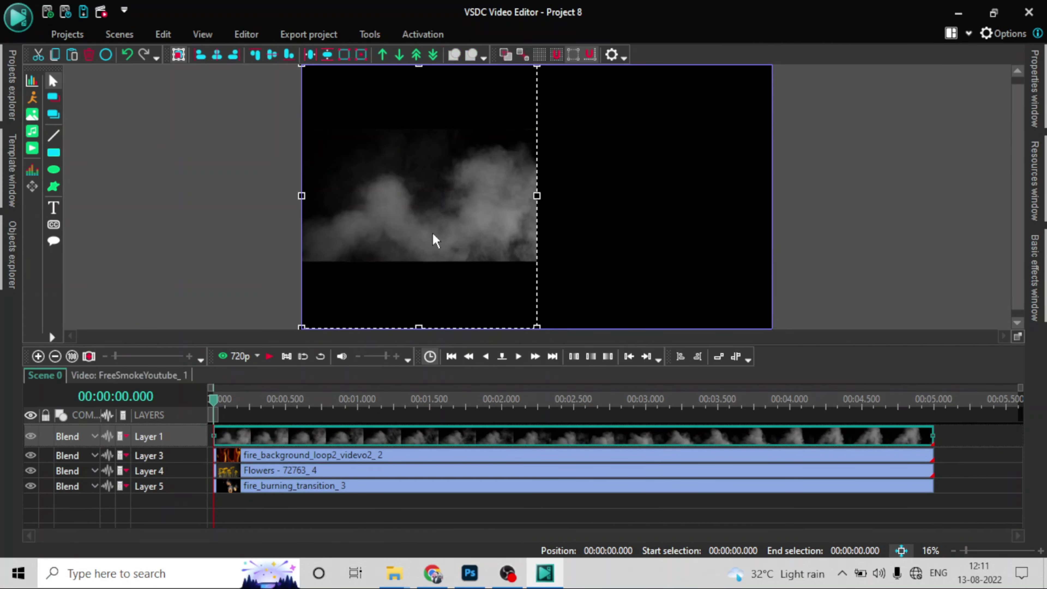
drag(436, 240, 441, 161)
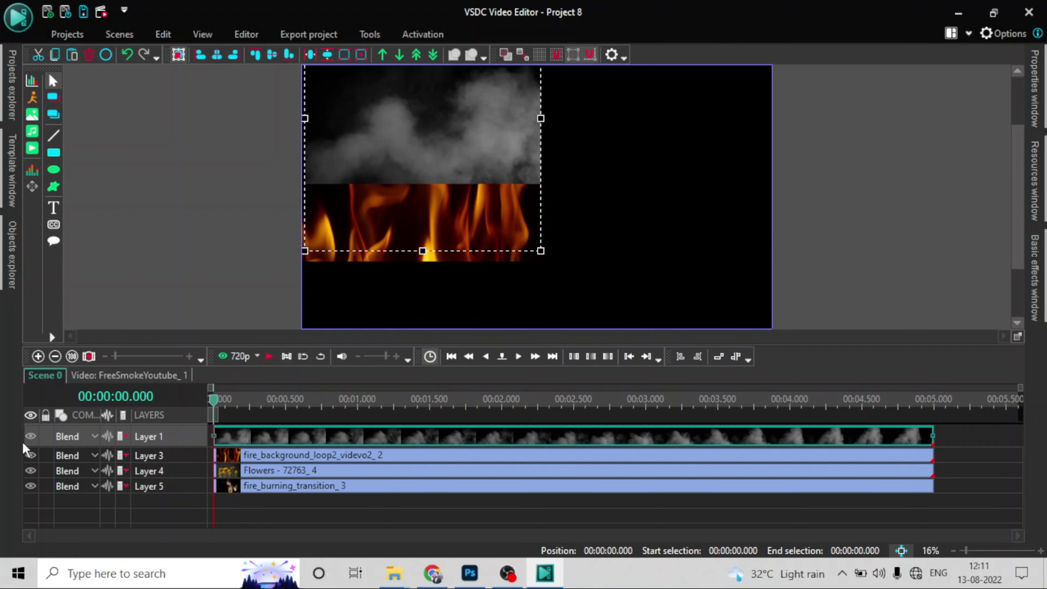
click(30, 436)
click(31, 437)
click(45, 436)
- Move the fire background clip to the frame's lower-left quadrant and the Flowers clip to its lower-right quadrant, locking Layers 3 and 4
drag(432, 222, 435, 288)
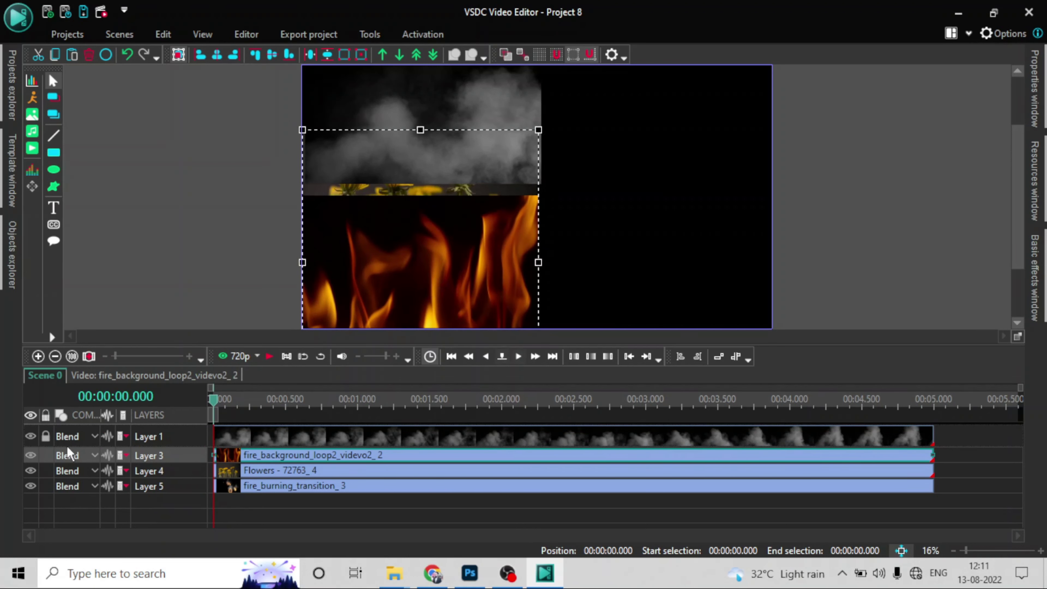
click(46, 456)
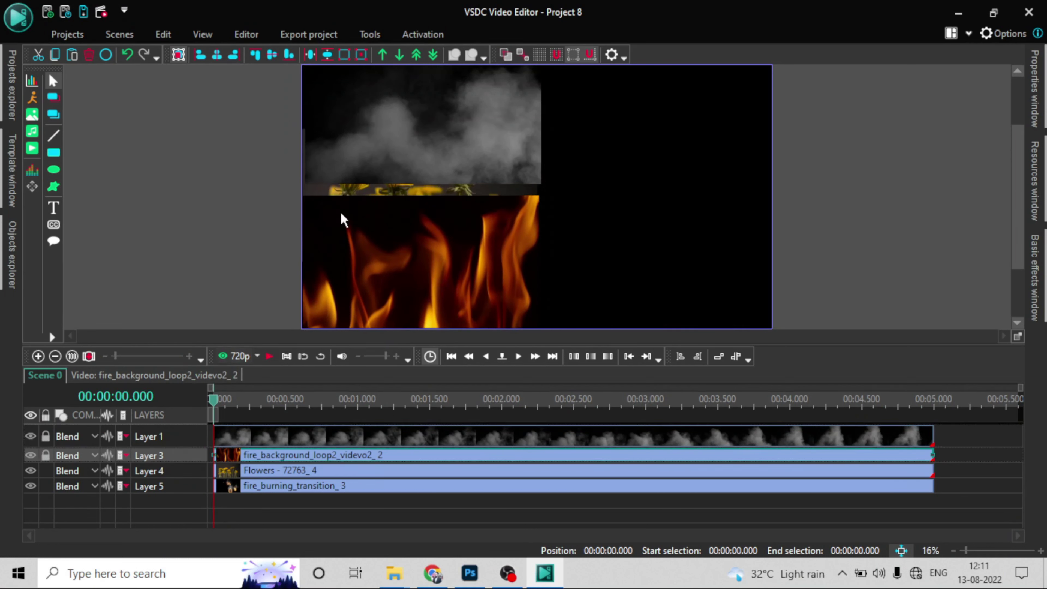
drag(377, 187, 613, 250)
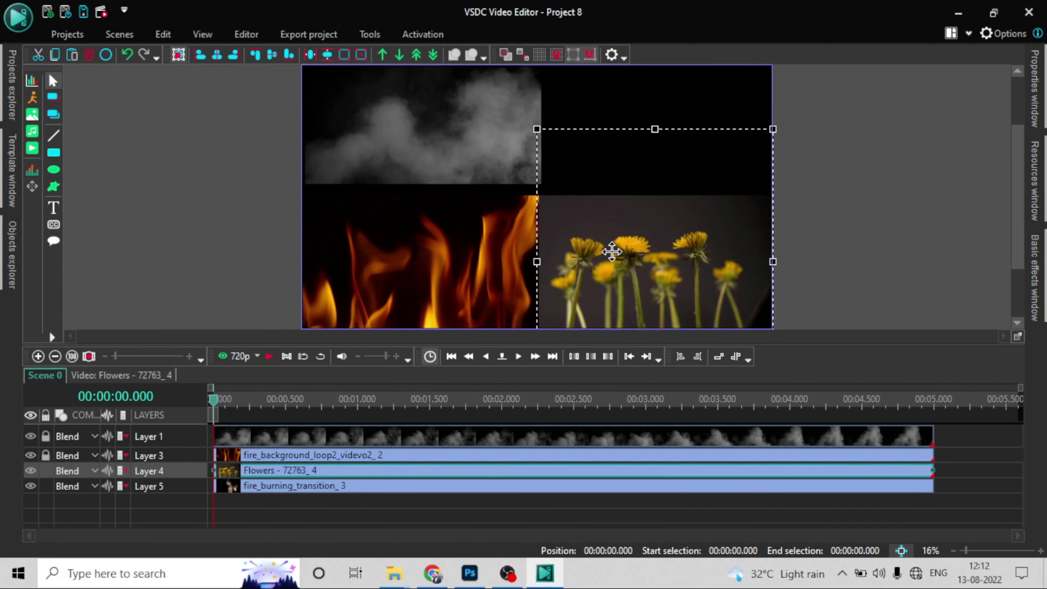
click(44, 471)
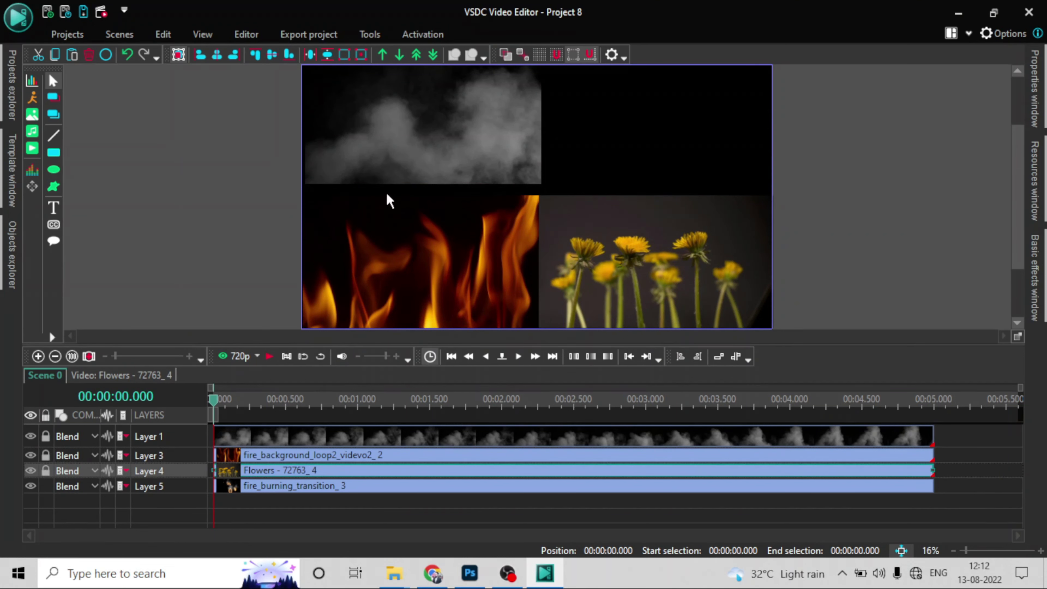
- Move the fire_burning_transition clip to the frame's upper-right quadrant and lock Layer 5
drag(389, 201, 619, 110)
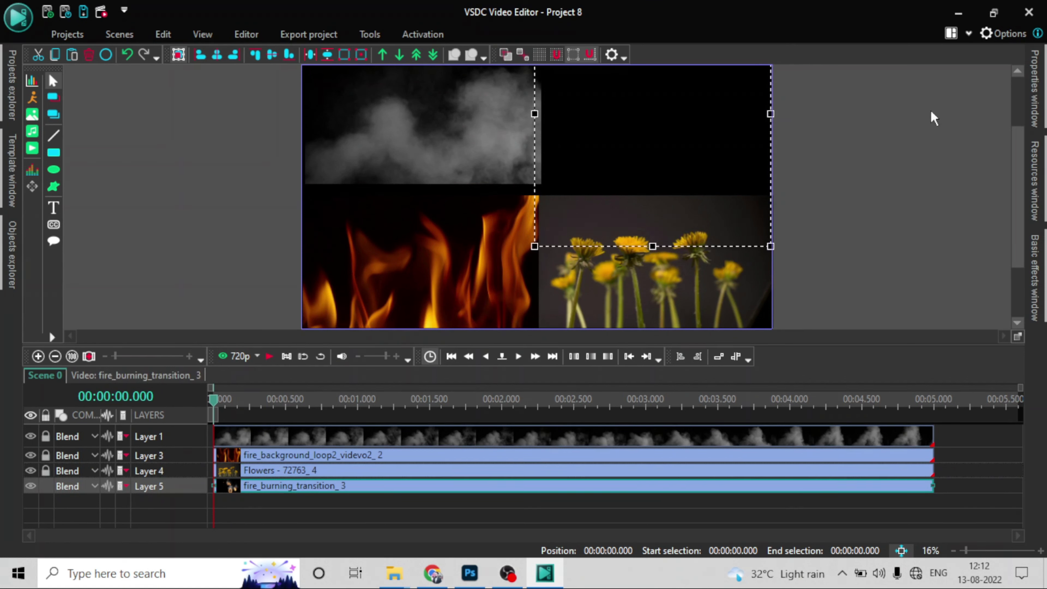
mouse_move(1015, 168)
mouse_down()
mouse_move(1014, 146)
mouse_move(1013, 155)
mouse_up()
click(483, 277)
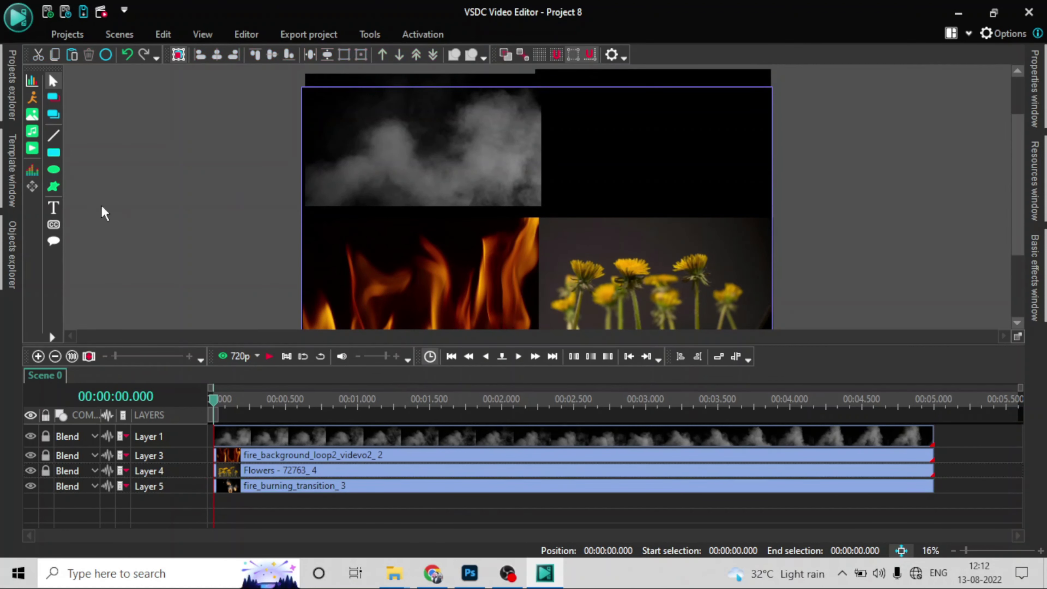
click(45, 486)
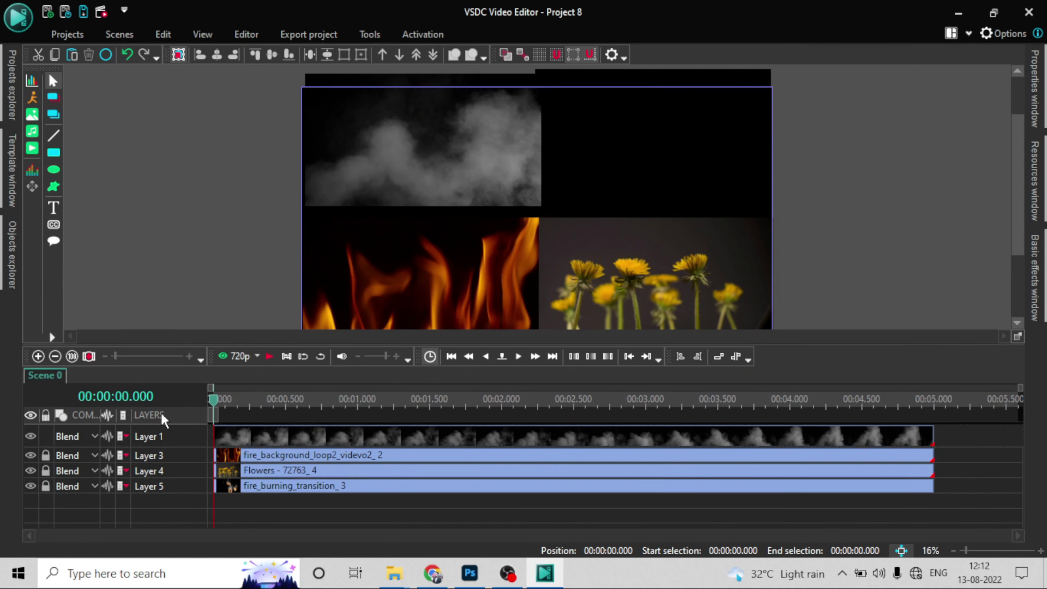
- Shift the smoke clip slightly down over the fire background clip's upper edge and lock Layer 1 again
click(307, 443)
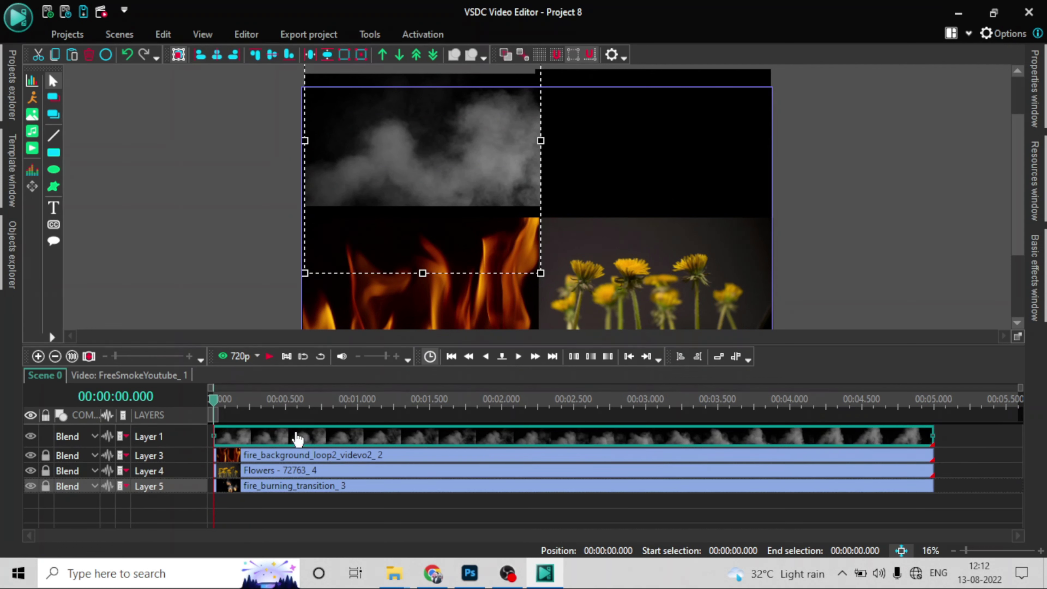
drag(454, 149, 453, 171)
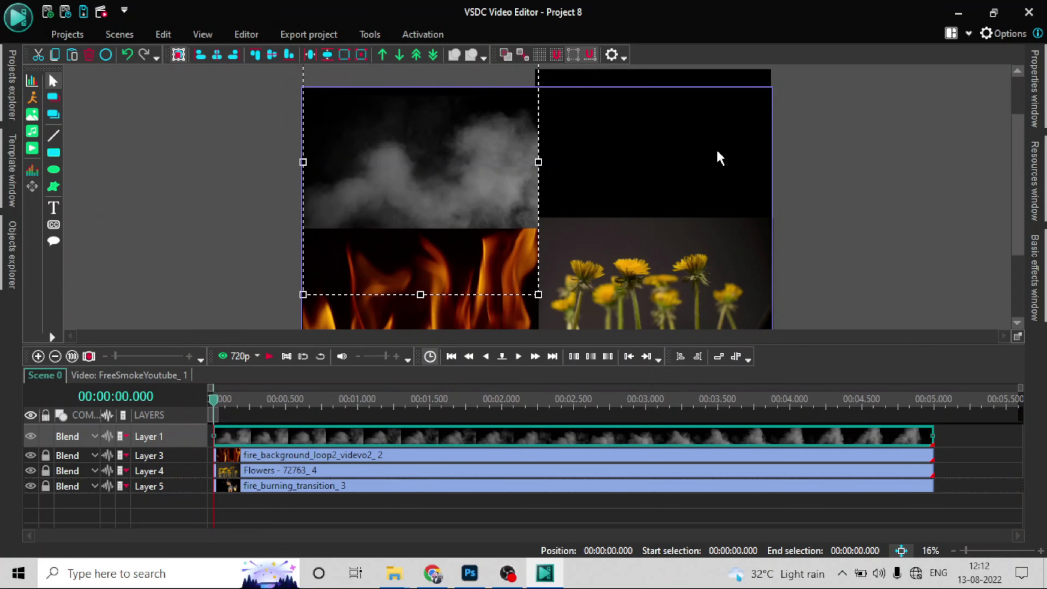
click(705, 151)
click(46, 437)
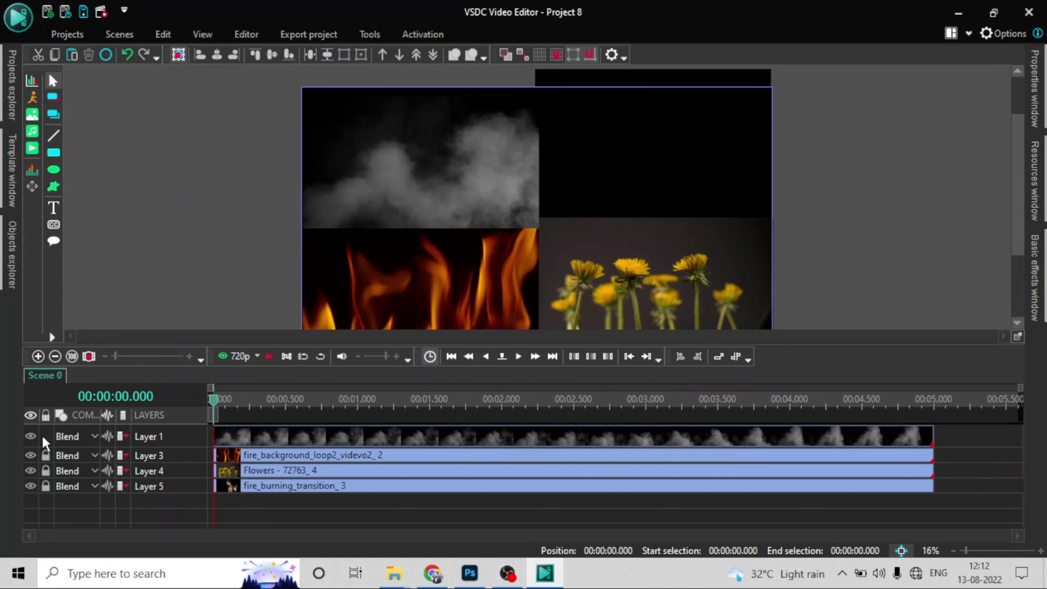
- Unlock Layer 5, align the fire_burning_transition clip with the frame's right edge slightly lower, and lock the layer again
click(45, 486)
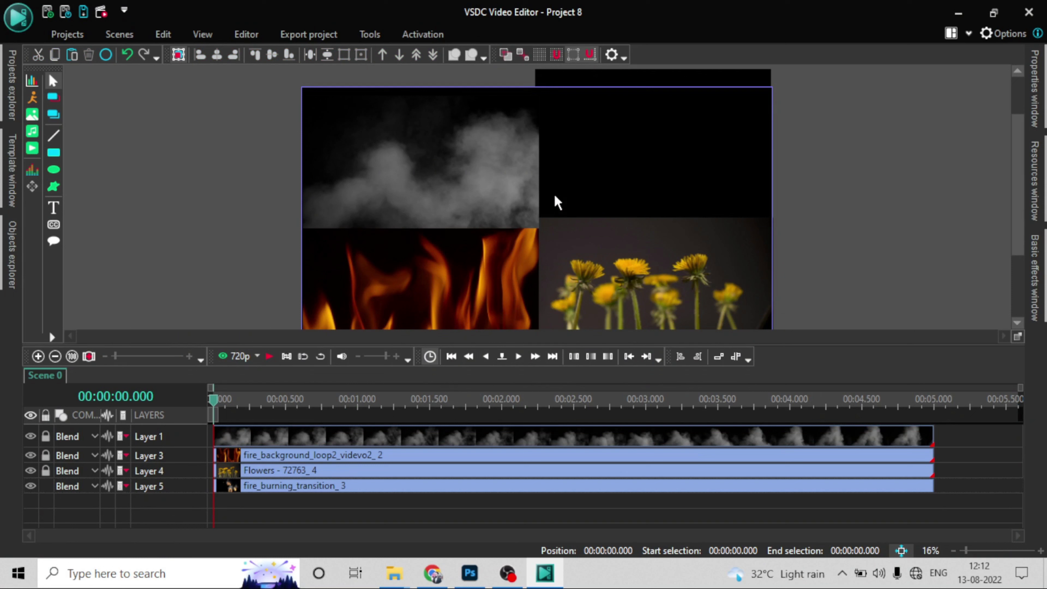
click(639, 126)
drag(639, 121, 641, 147)
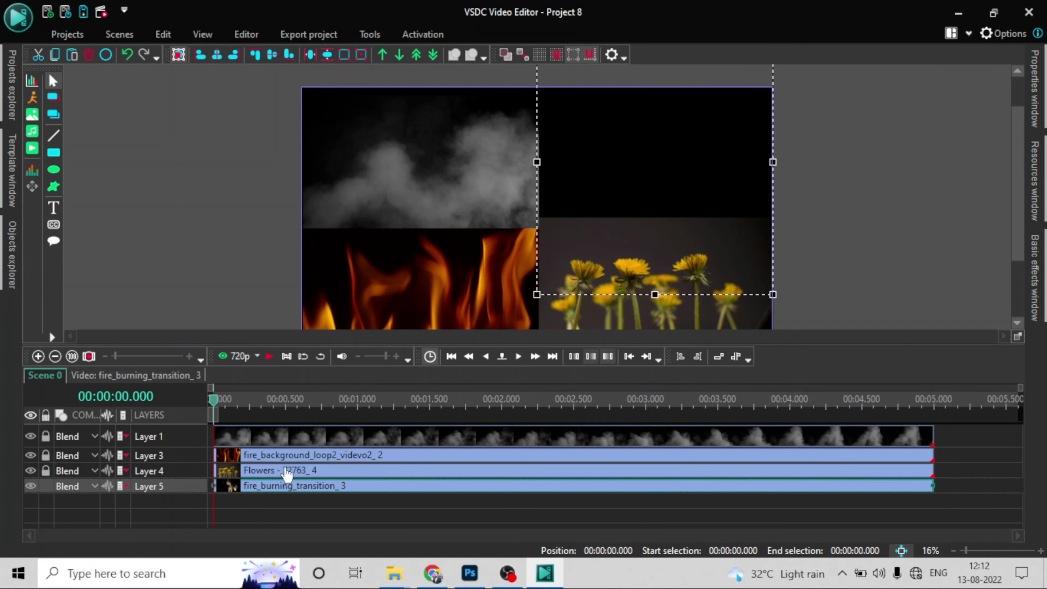
click(46, 486)
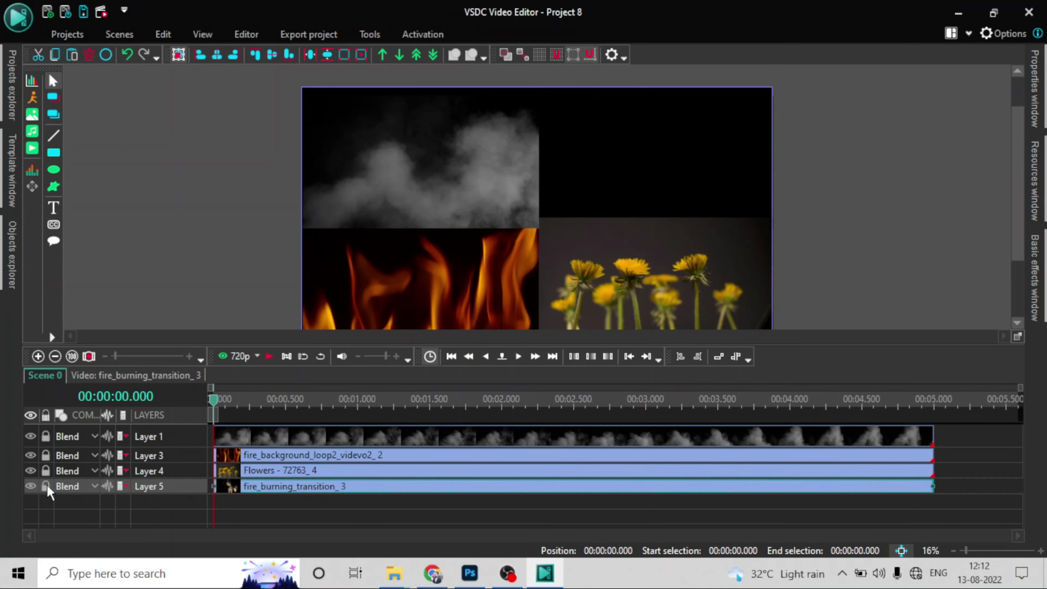
- Unlock Layer 4, adjust the Flowers clip to fit the frame's lower-right corner, and lock the layer again
click(46, 468)
mouse_move(697, 269)
mouse_down()
mouse_move(702, 284)
mouse_move(696, 274)
mouse_up()
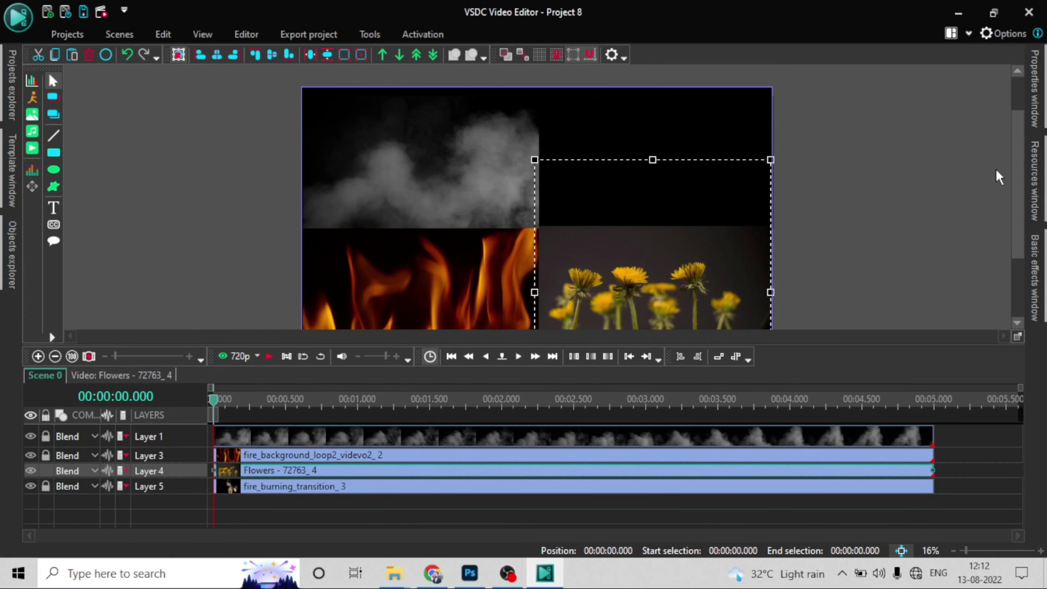
scroll(1018, 177, down, 3)
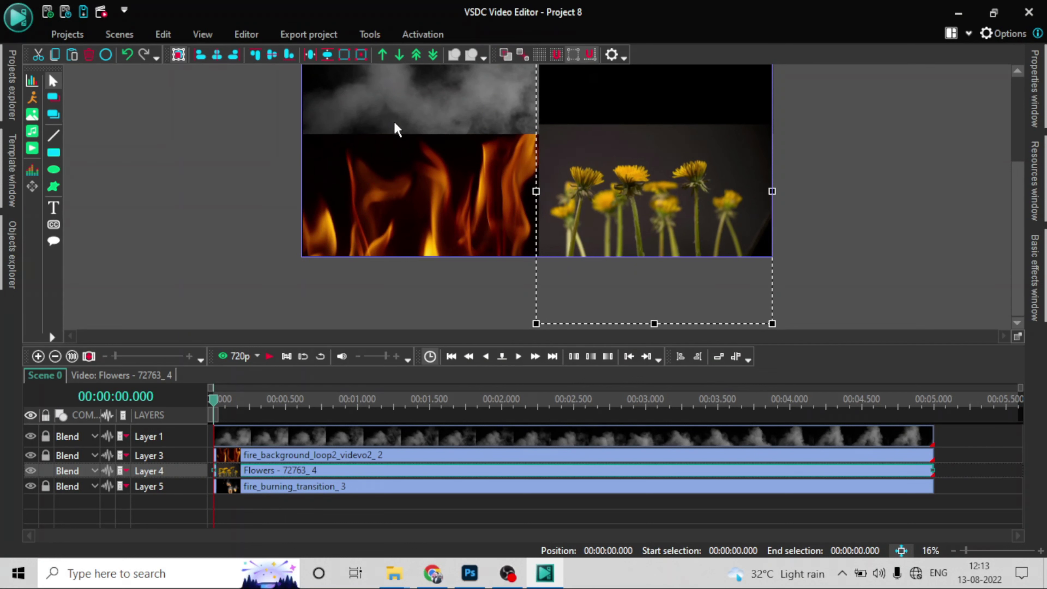
click(45, 470)
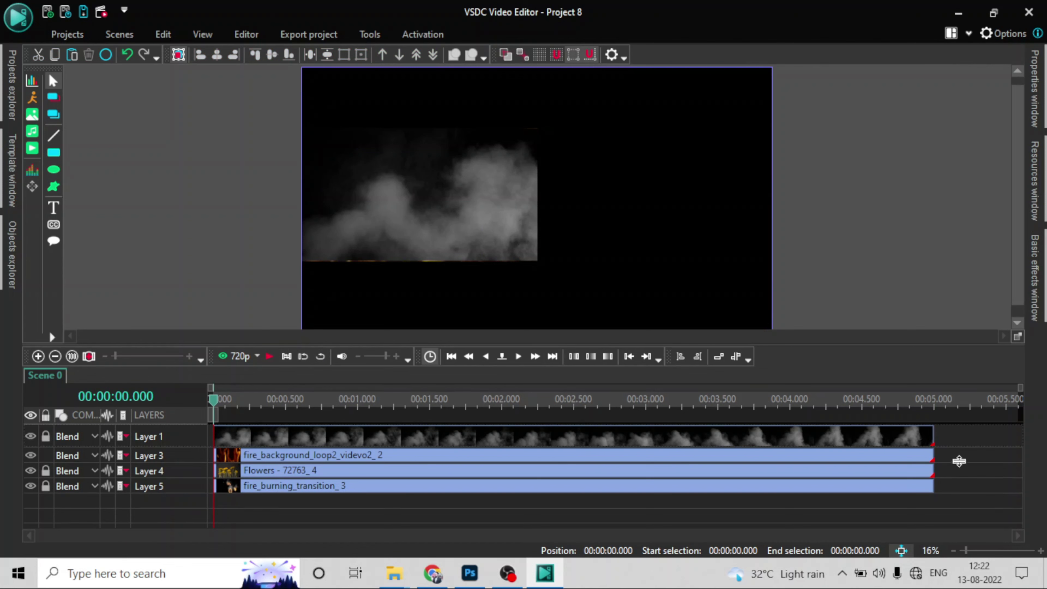
- Select all four clips and set their height in accordance with the image's aspect ratio
drag(951, 505, 909, 433)
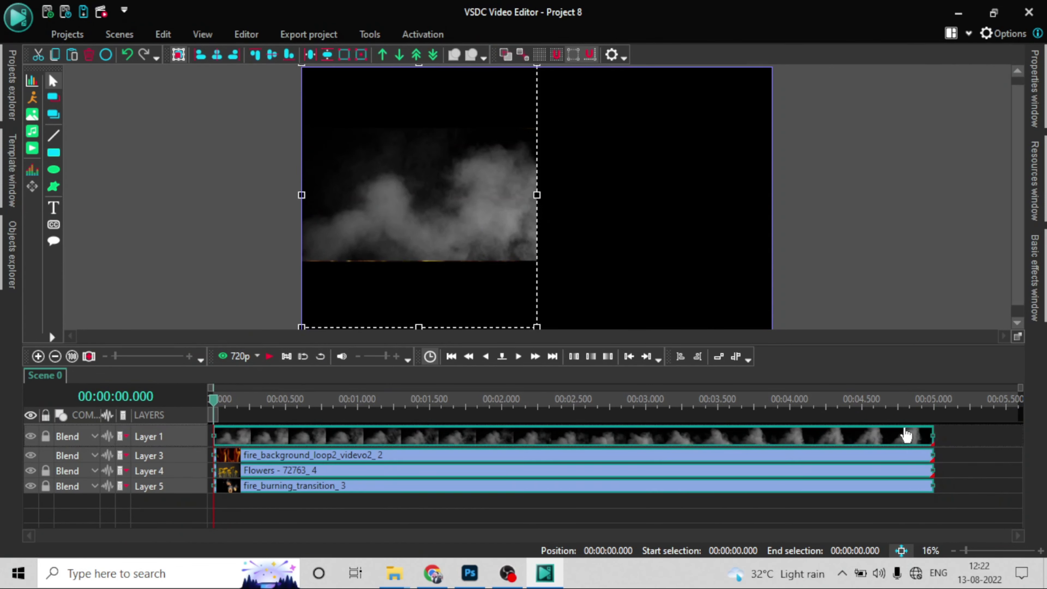
right_click(906, 434)
mouse_move(977, 186)
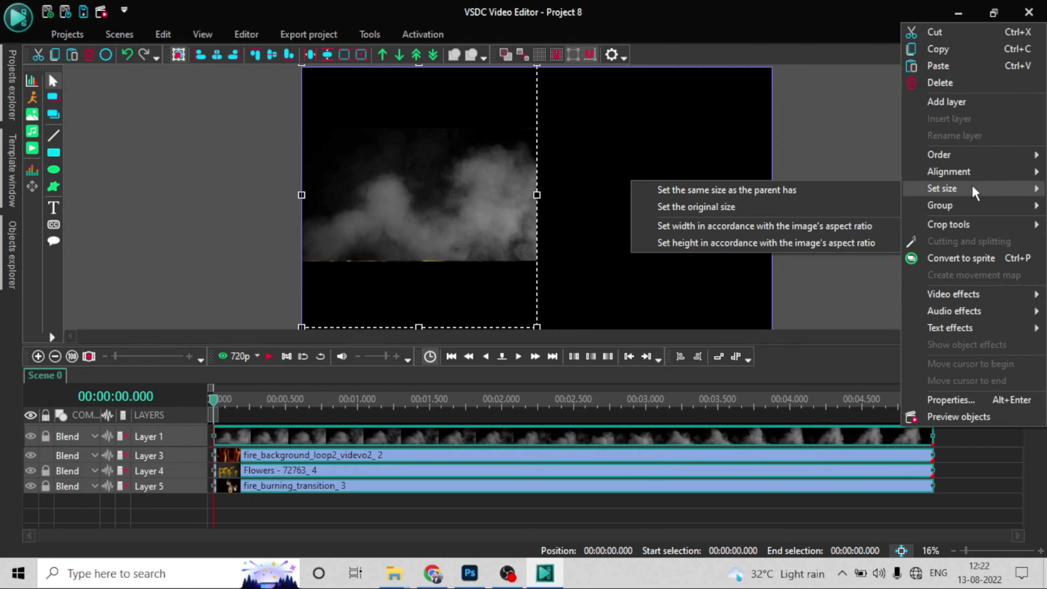
click(833, 243)
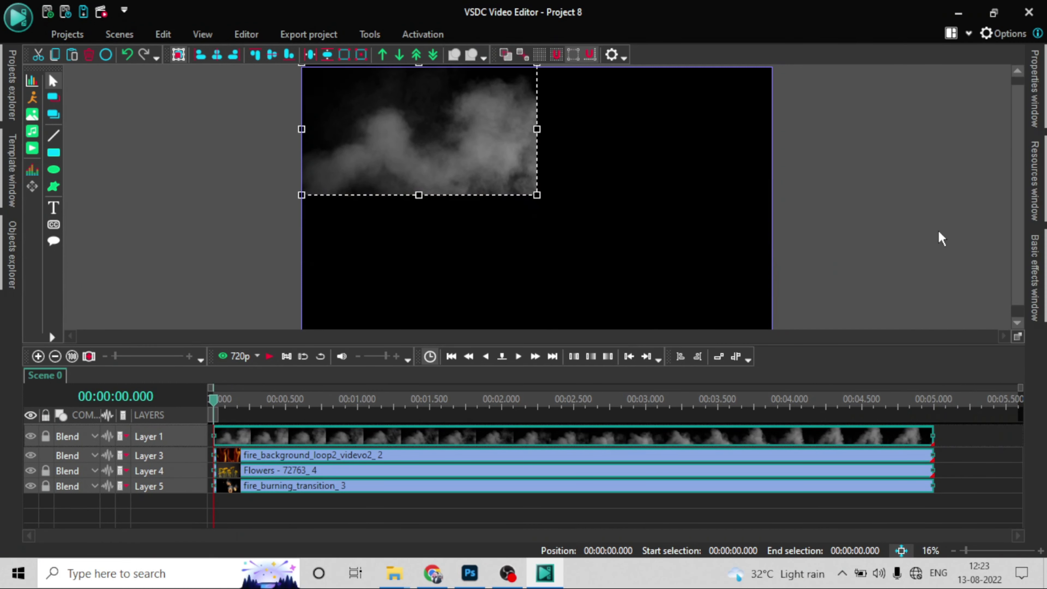
click(939, 239)
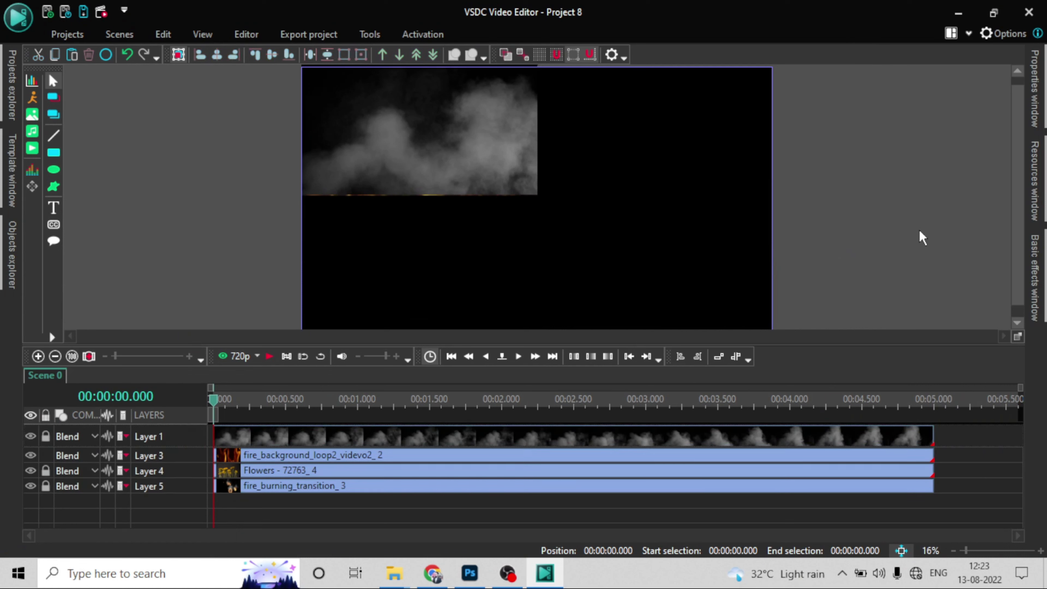
- Move the fire_background_loop2 clip to the frame's upper-right quadrant, flush with its right edge
click(408, 142)
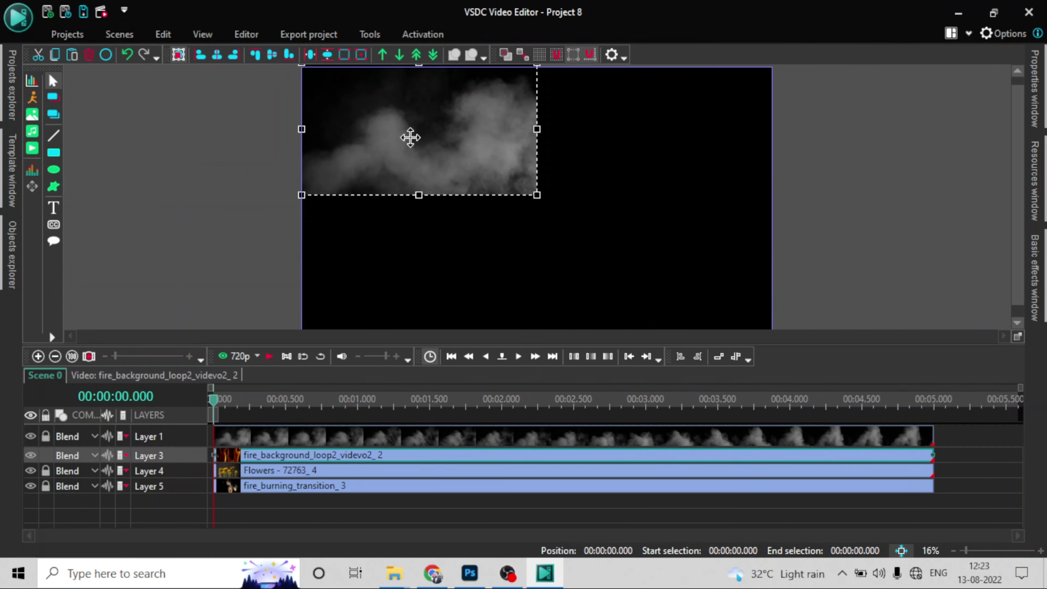
drag(412, 138, 639, 137)
drag(638, 135, 638, 136)
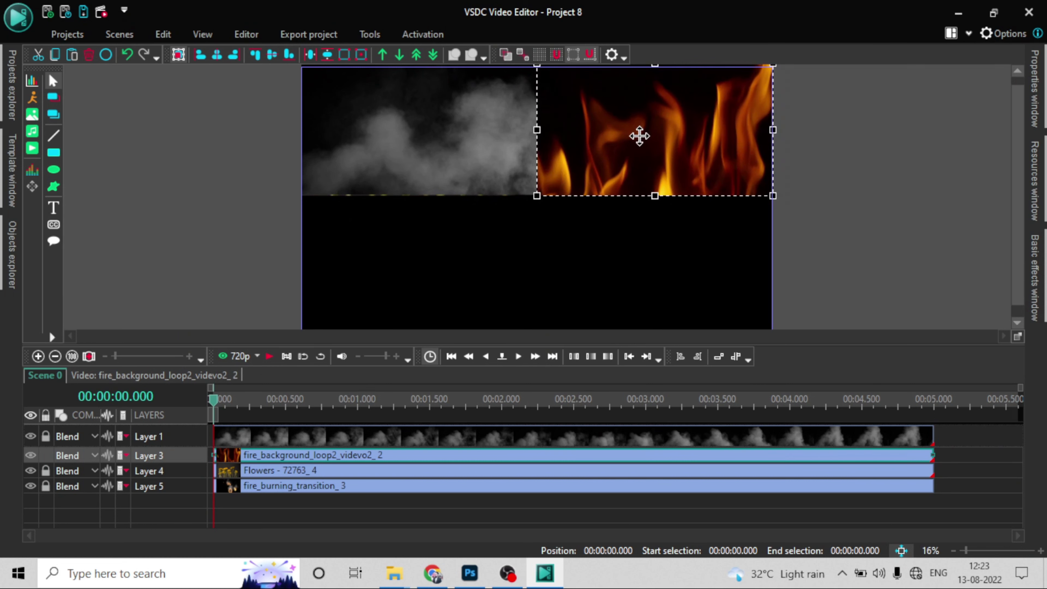
click(461, 215)
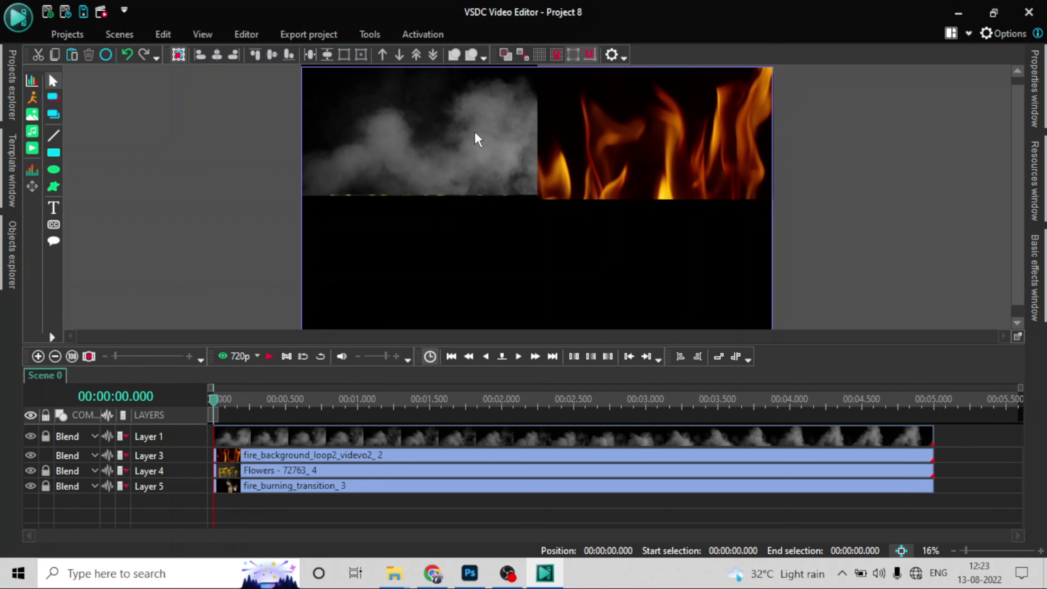
- Unlock Layers 1, 4 and 5 and move the smoke clip to the frame's lower-left quadrant
drag(386, 250, 386, 250)
click(624, 150)
click(475, 178)
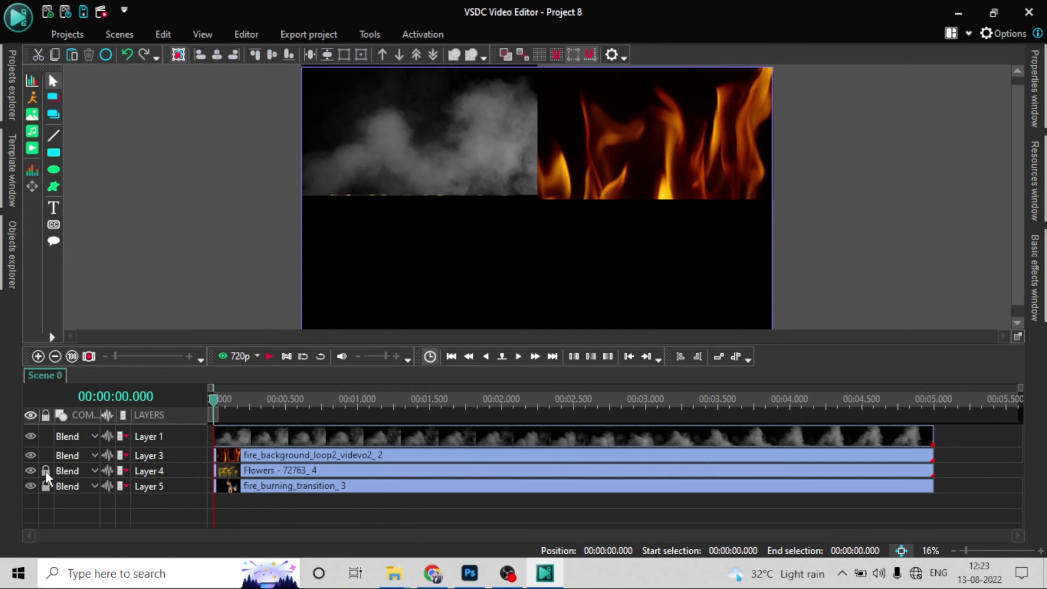
click(46, 486)
click(376, 141)
drag(375, 141, 371, 251)
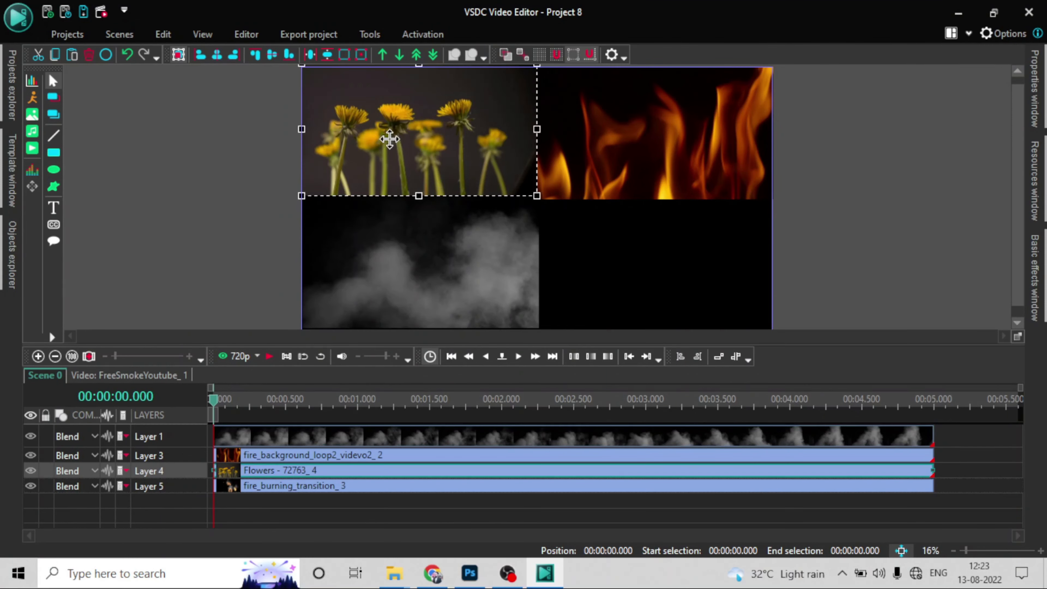
- Move the Flowers clip to the frame's lower-right quadrant, leaving the fire_burning_transition clip in the upper-left one
drag(391, 138, 613, 269)
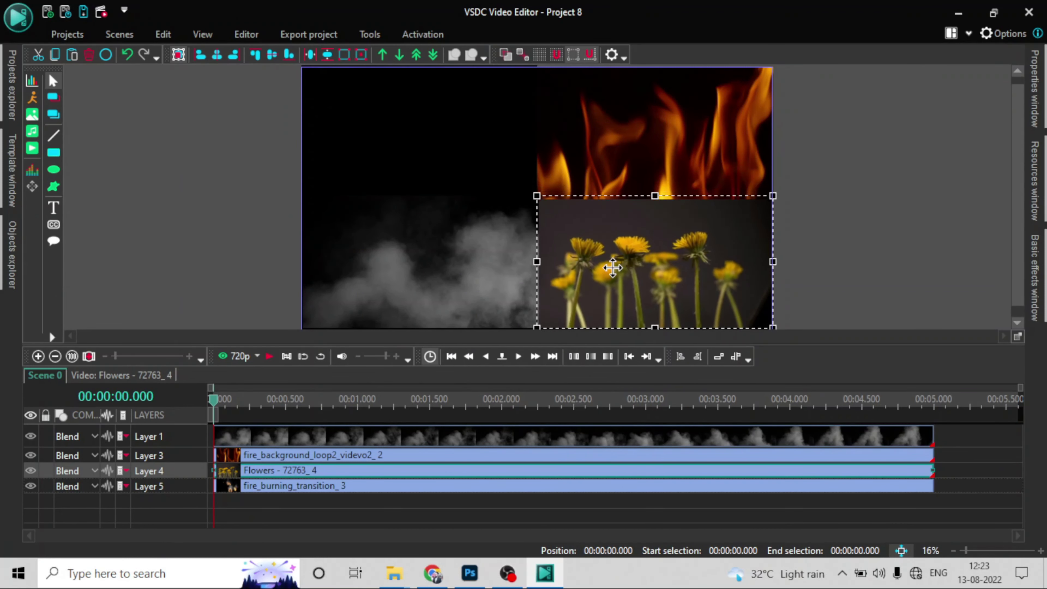
click(389, 490)
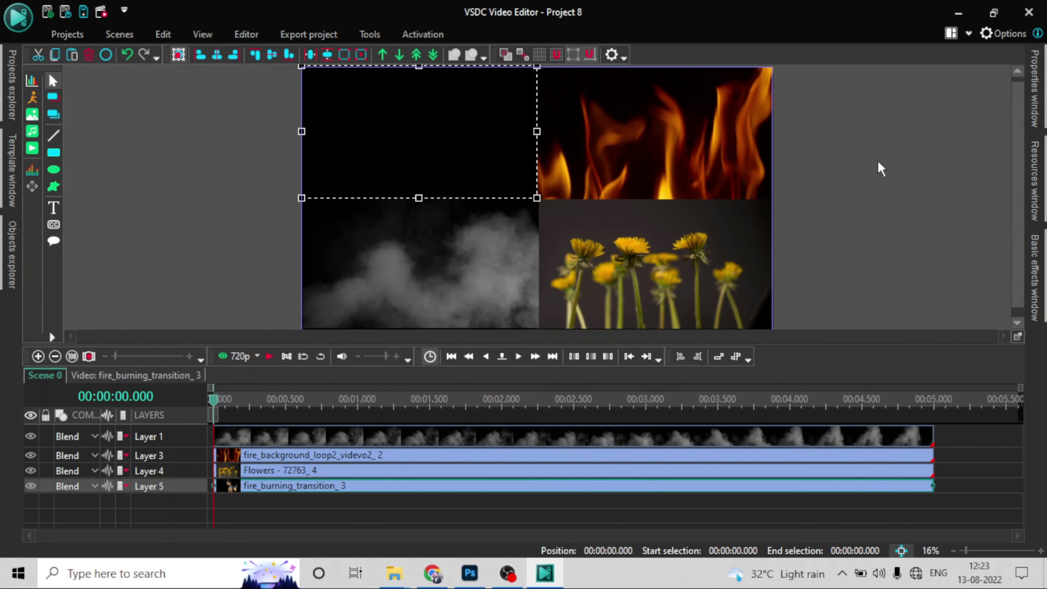
click(861, 174)
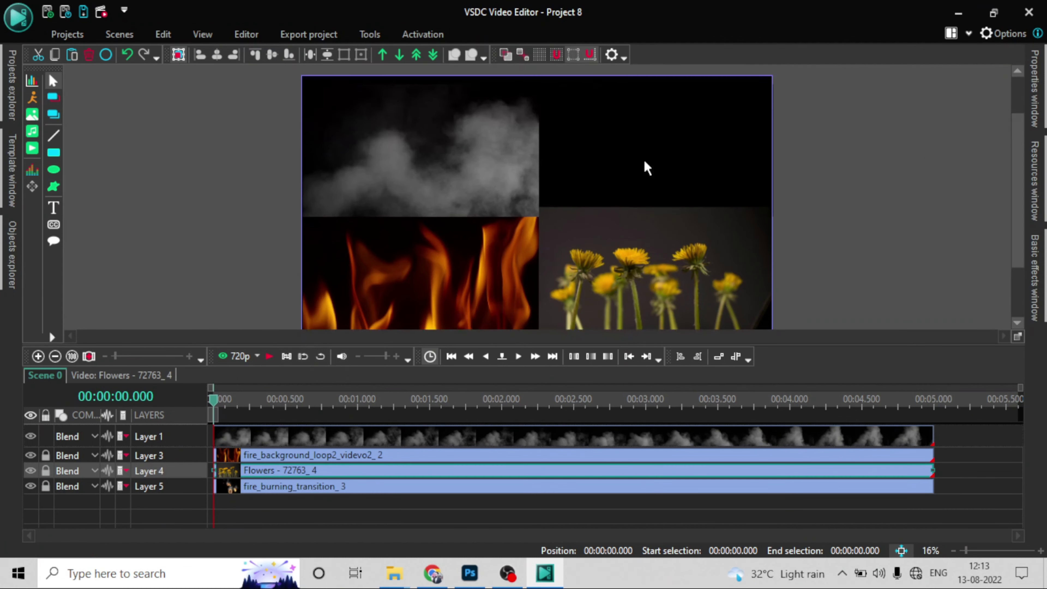
- Shift the smoke clip slightly up so its lower edge lines up with the top of the Flowers clip
click(413, 156)
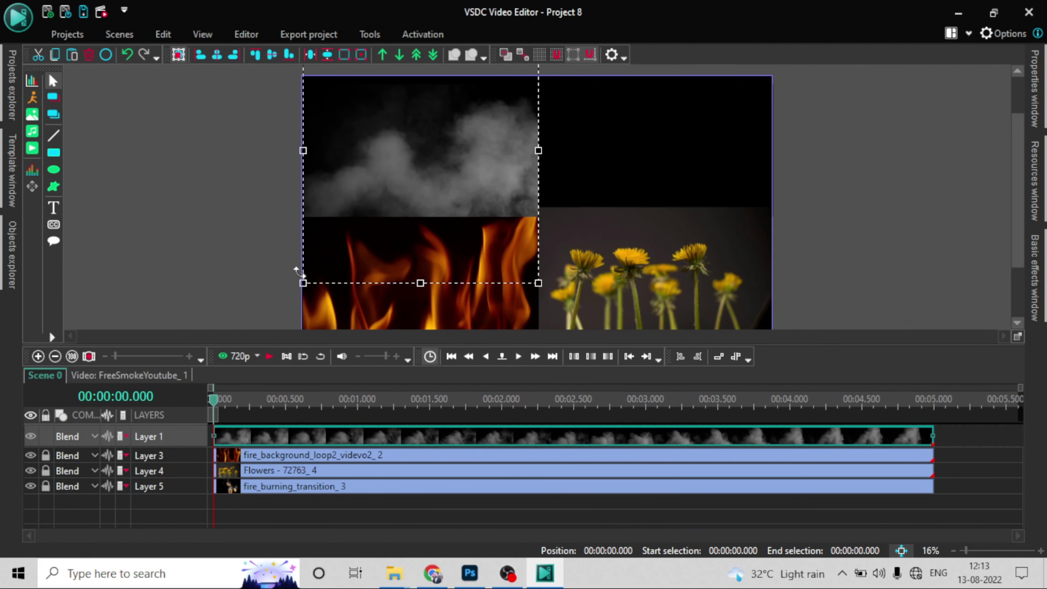
drag(298, 272, 298, 275)
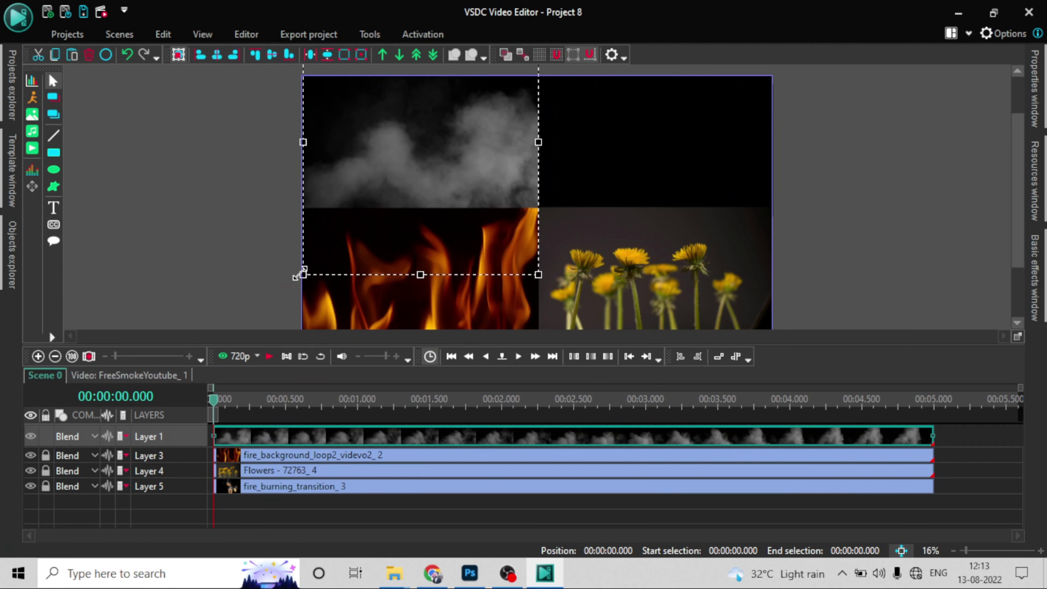
click(928, 174)
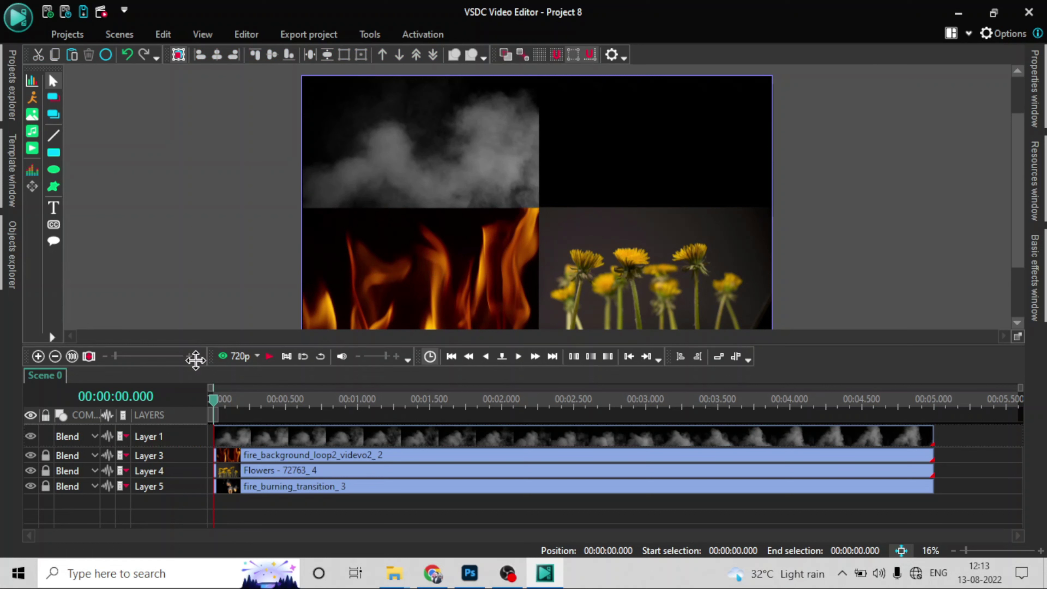
- Unlock Layers 3, 4 and 5
click(46, 456)
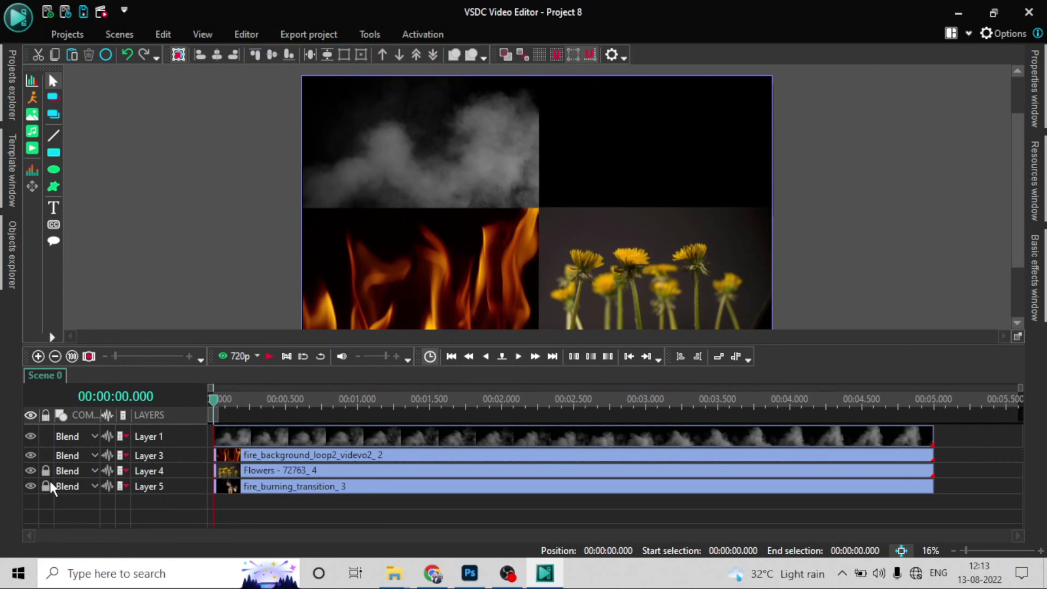
click(46, 471)
click(45, 482)
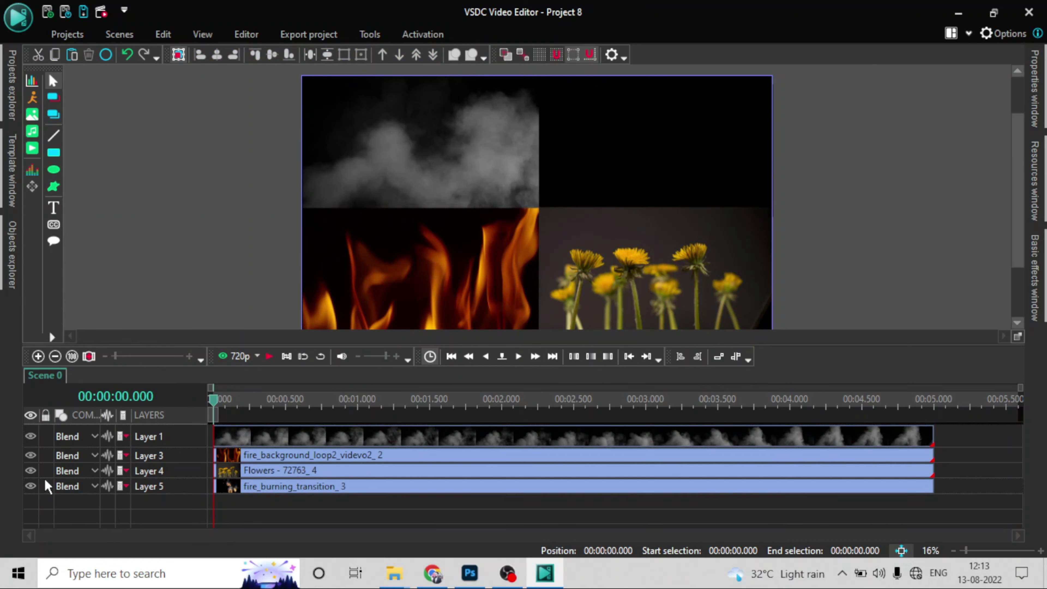
- Apply the Make transparent video effect to the smoke clip and open the effect's properties
click(343, 157)
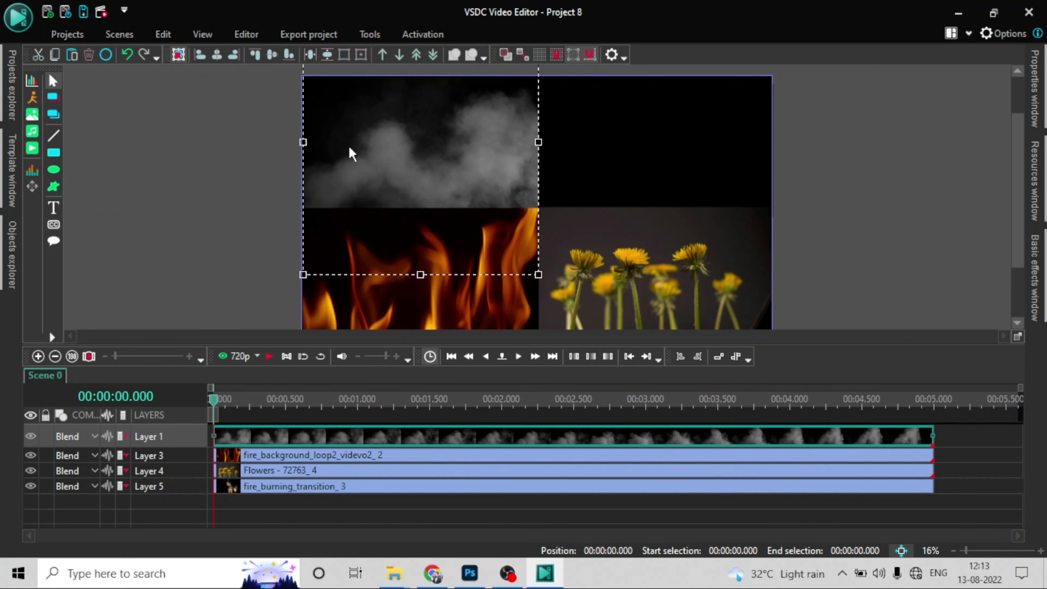
click(249, 34)
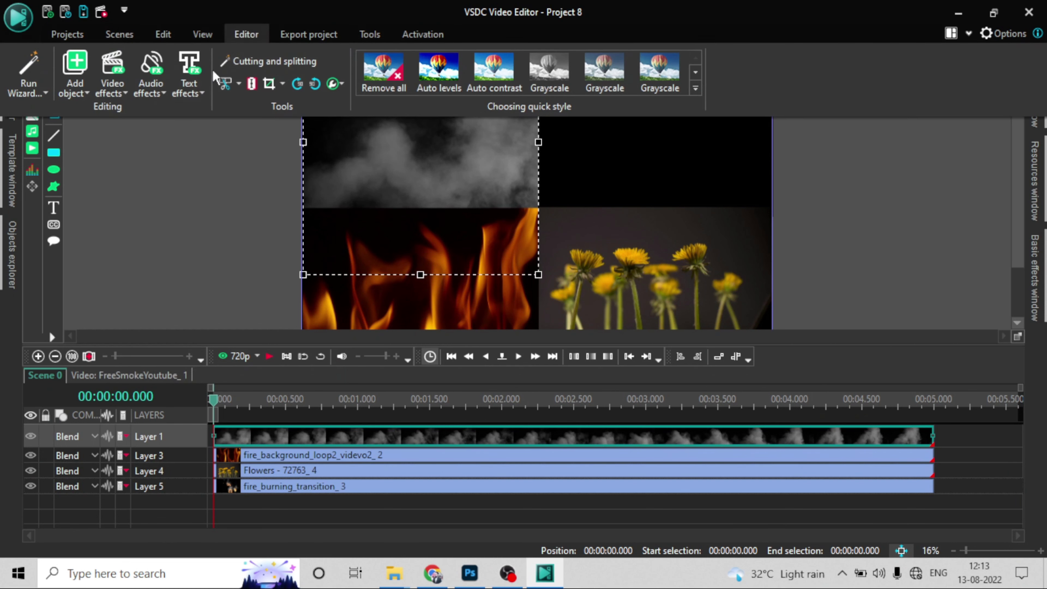
click(114, 92)
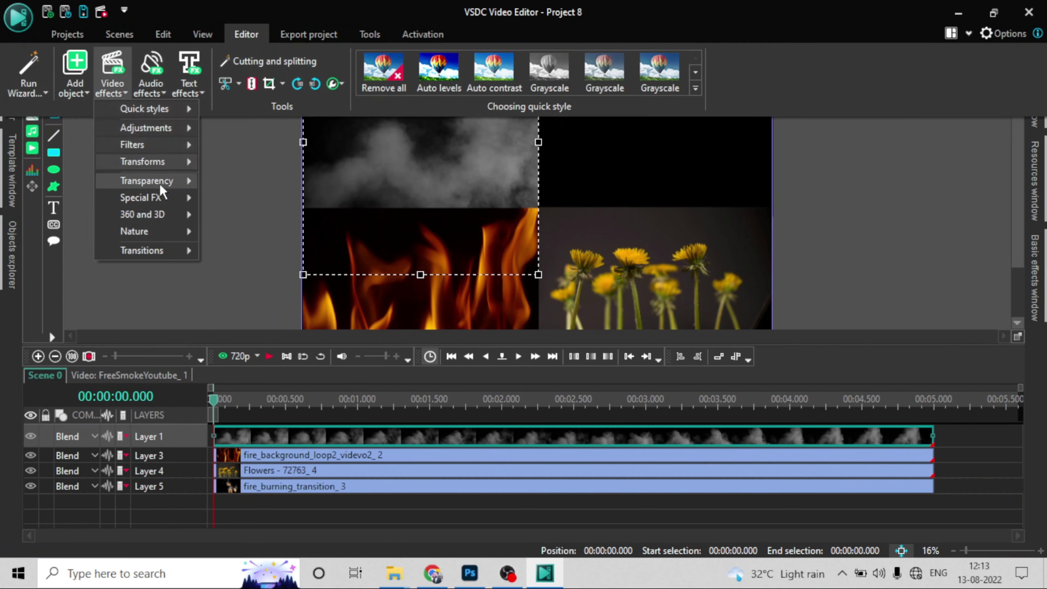
mouse_move(162, 186)
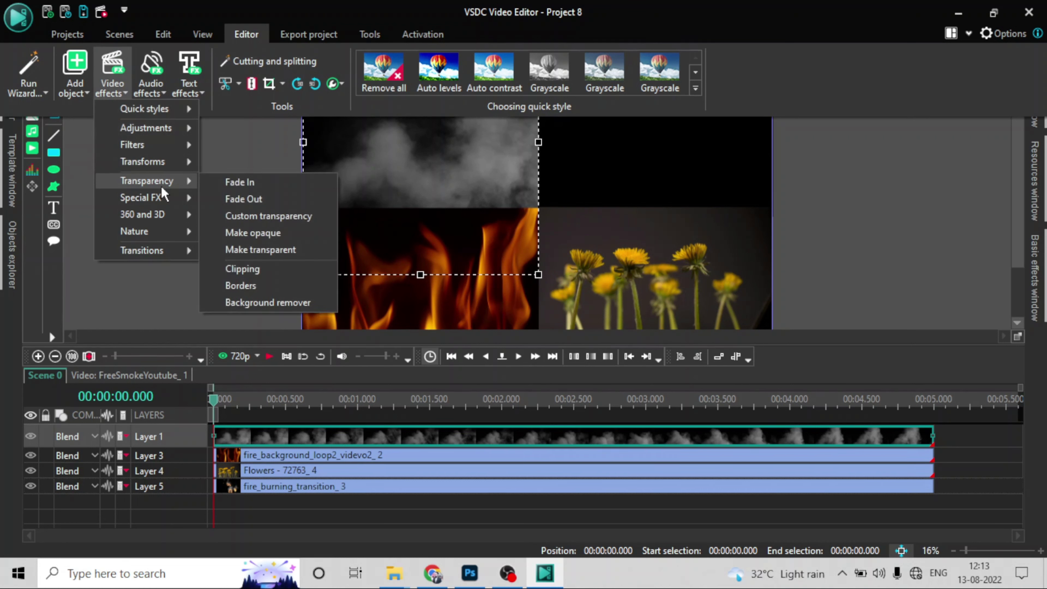
click(255, 254)
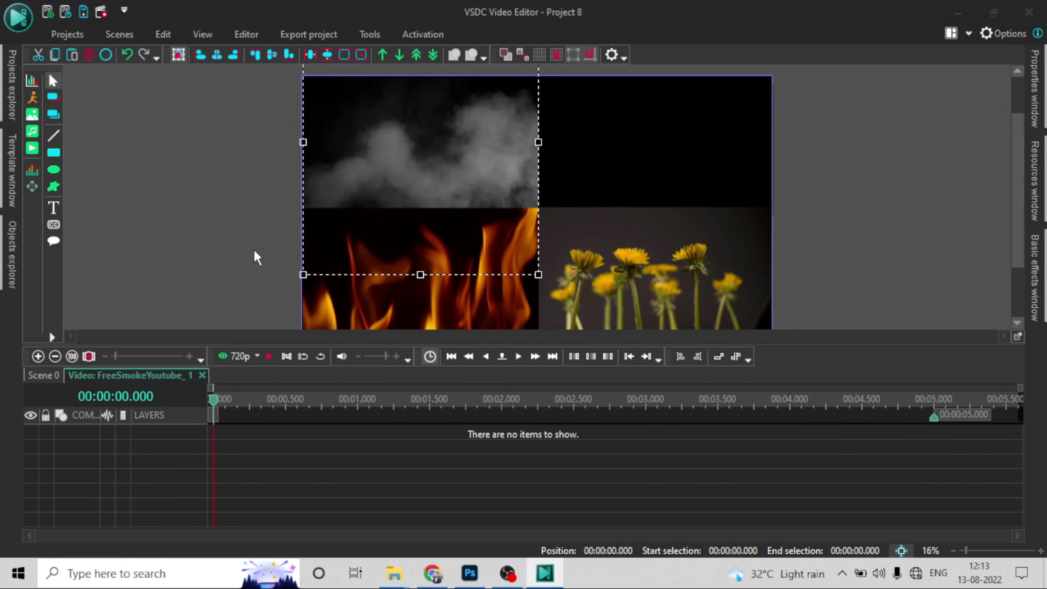
click(678, 356)
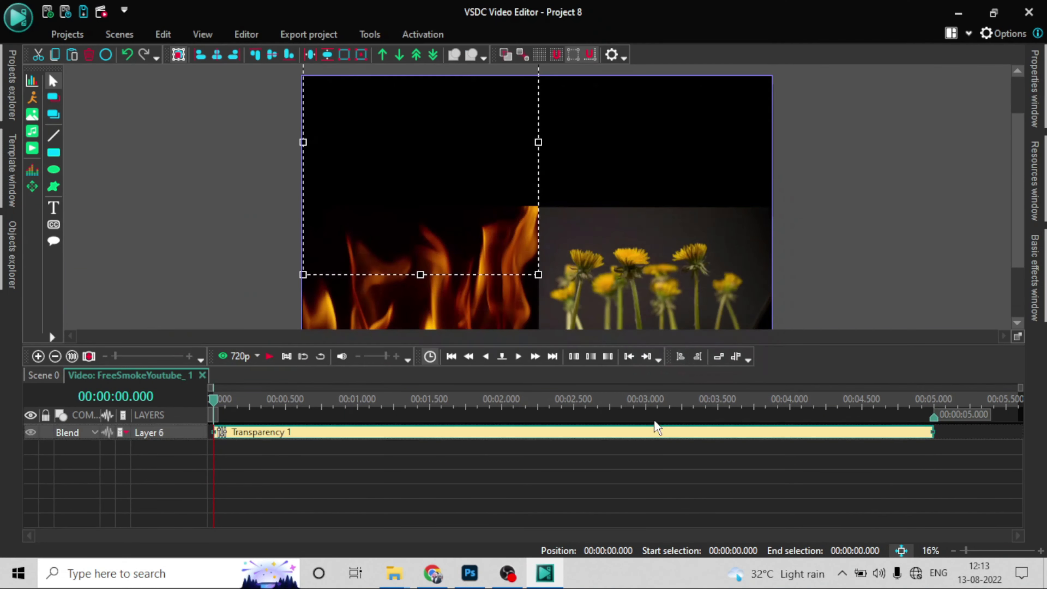
right_click(632, 434)
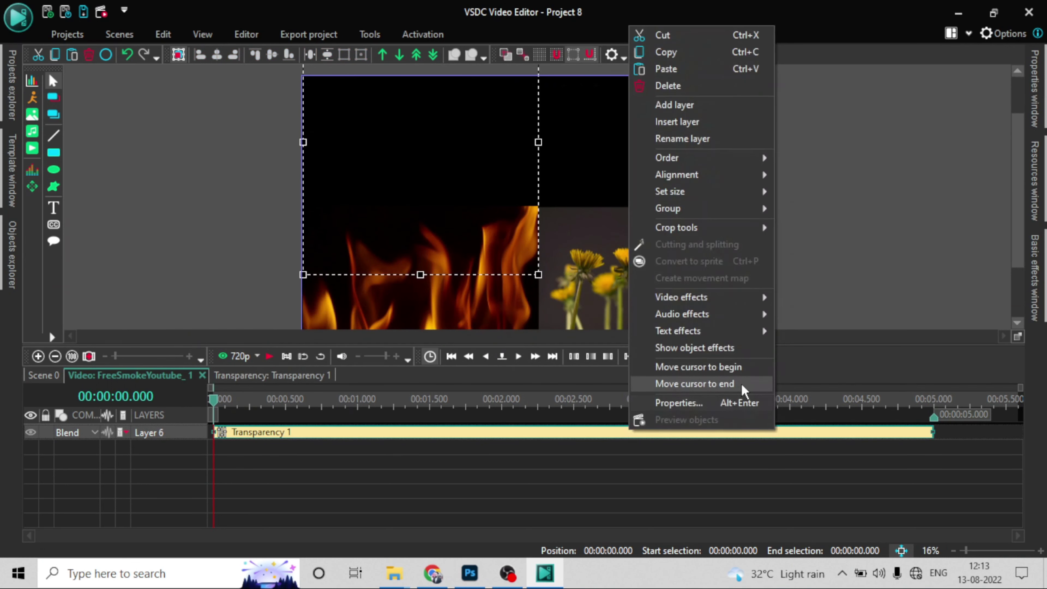
click(729, 401)
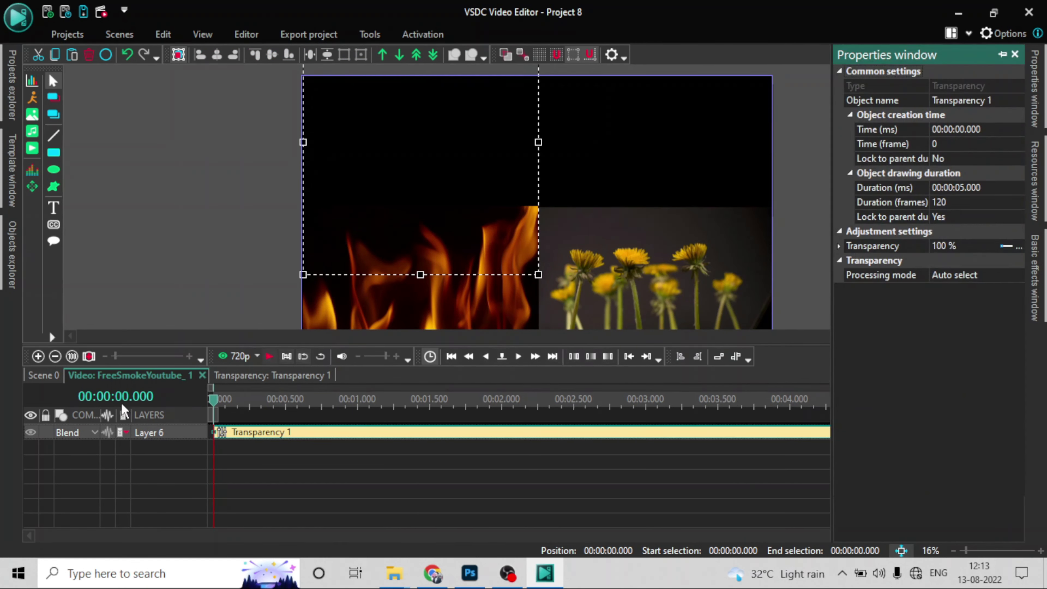
- Delete the transparency effect from the smoke clip and return to Scene 0
click(42, 374)
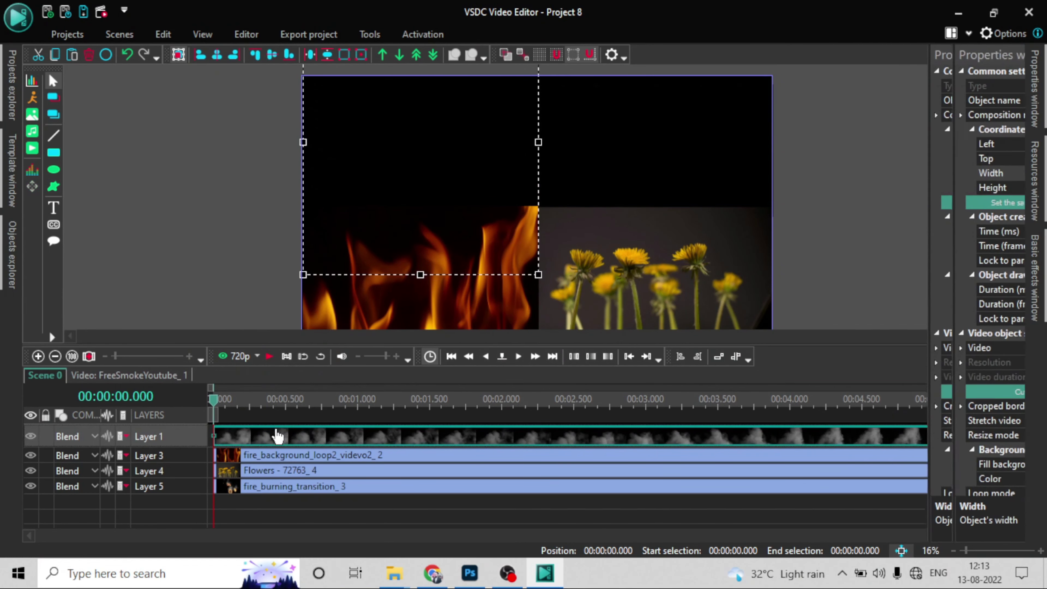
double_click(278, 436)
click(278, 437)
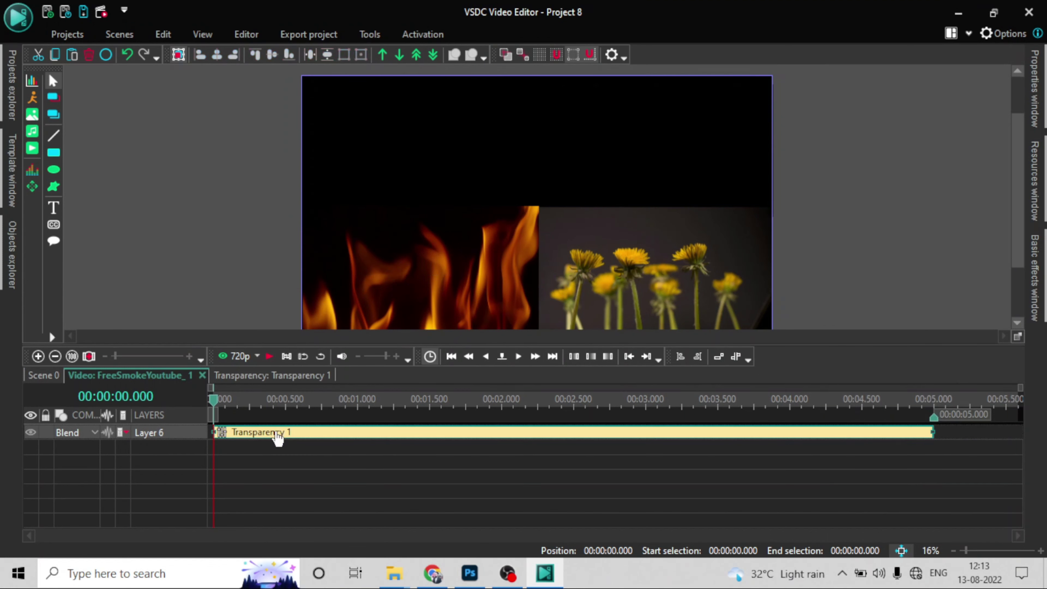
key(Delete)
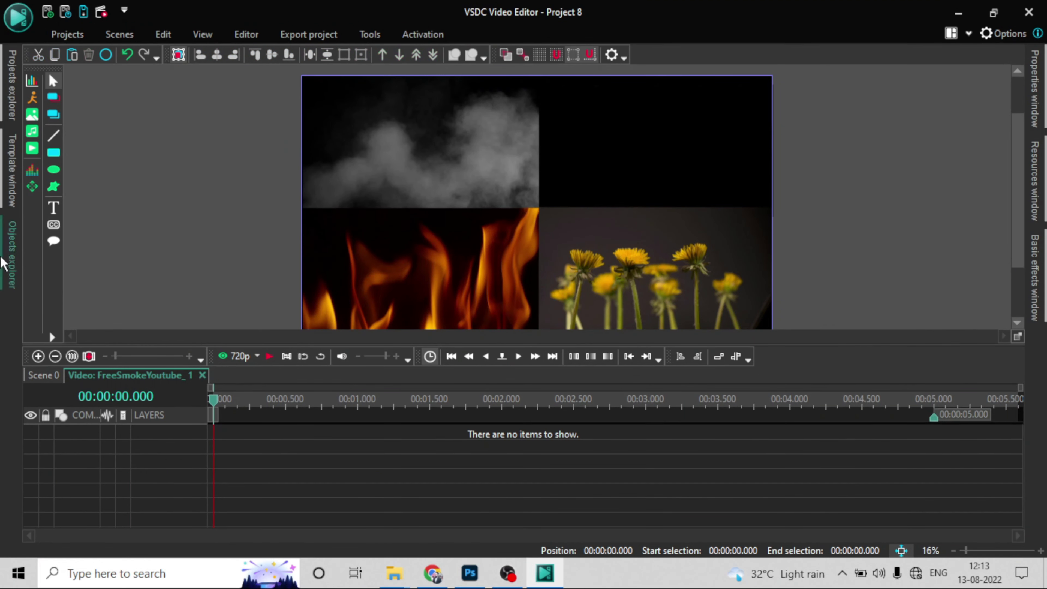
click(40, 371)
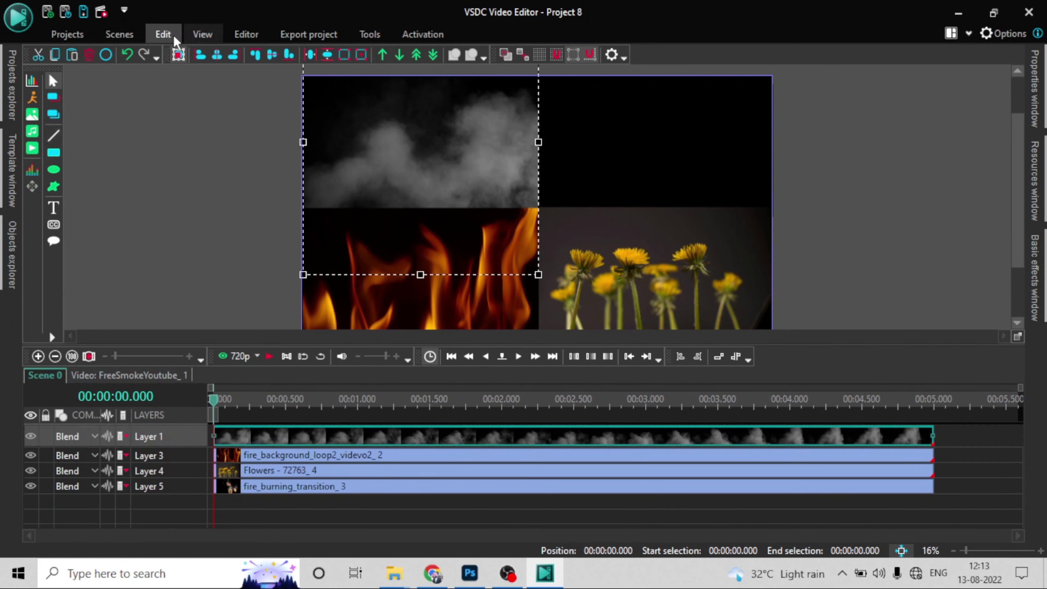
- Add the Borders video effect to the smoke clip
click(247, 35)
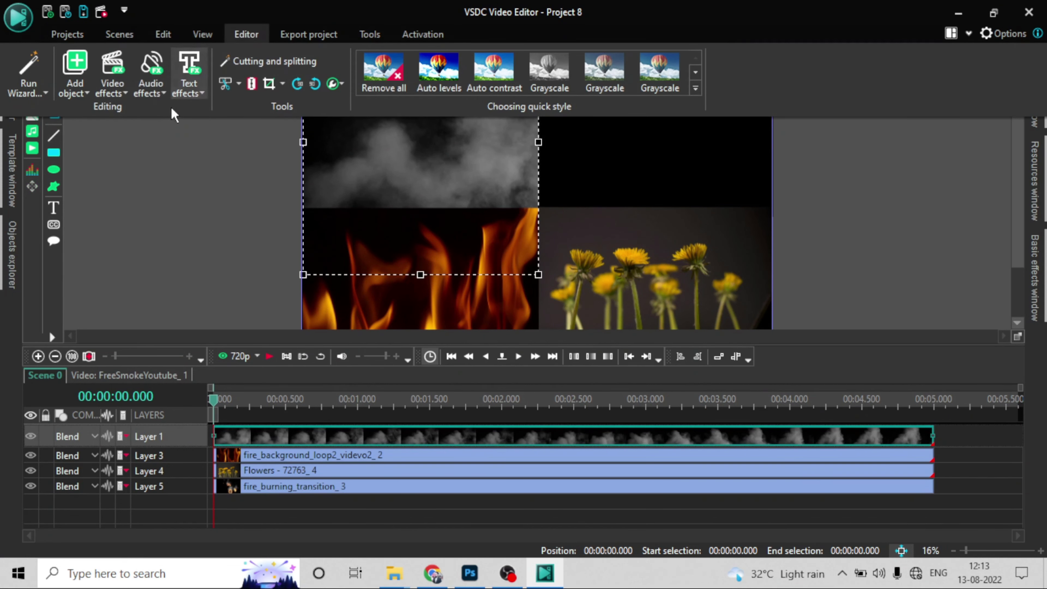
click(114, 92)
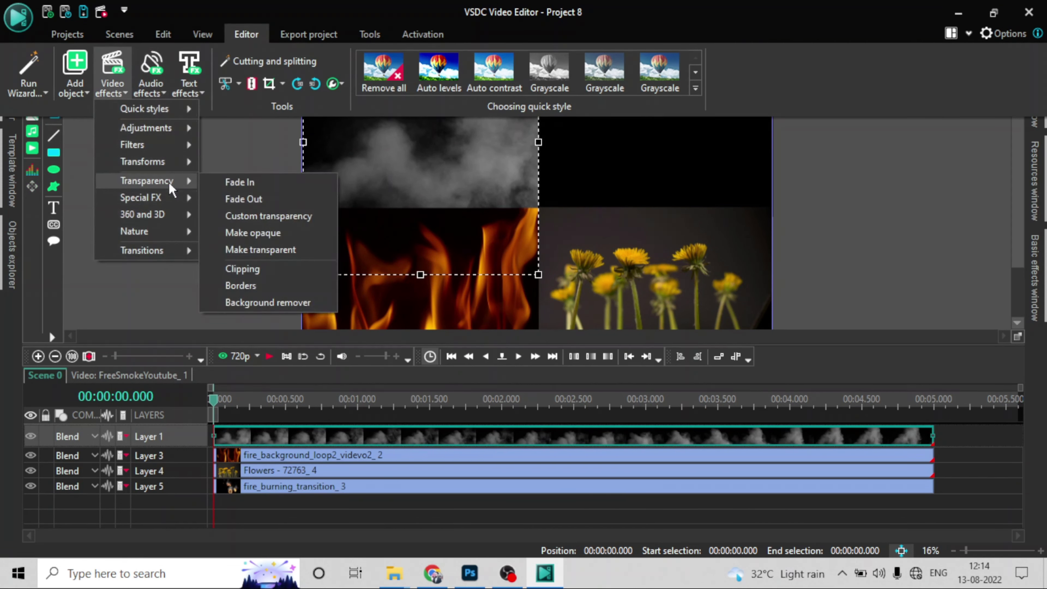
click(251, 286)
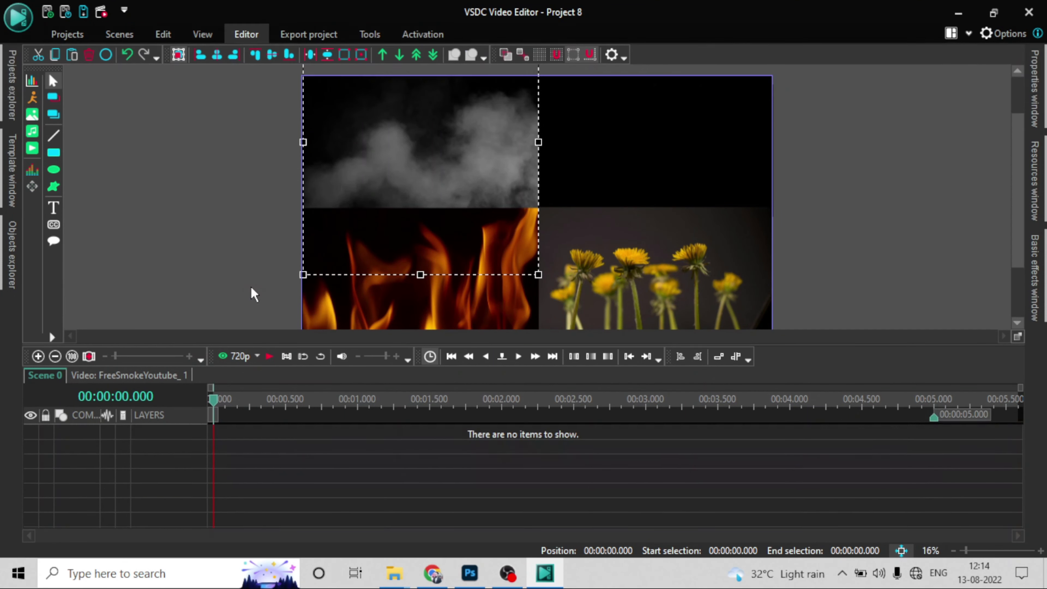
click(639, 359)
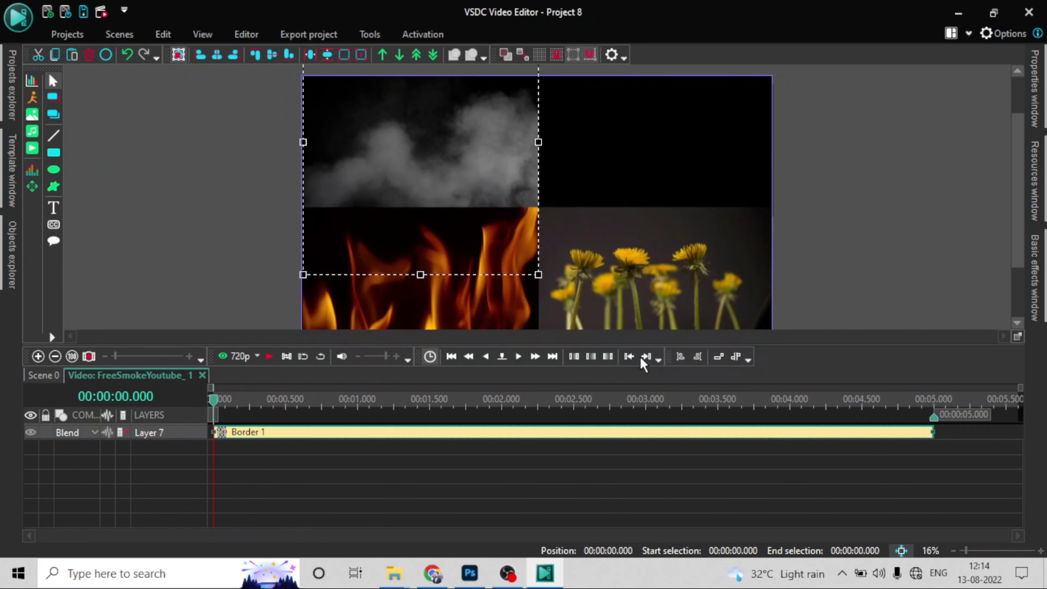
- Open the properties of the smoke clip's border effect and set its mode to Solid
right_click(606, 435)
click(654, 399)
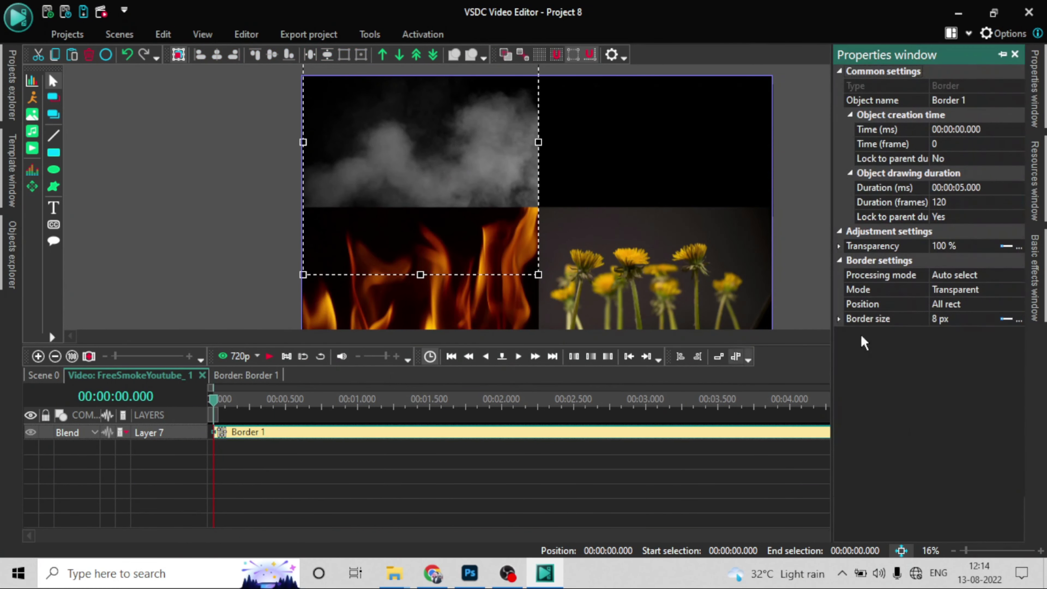
click(1019, 290)
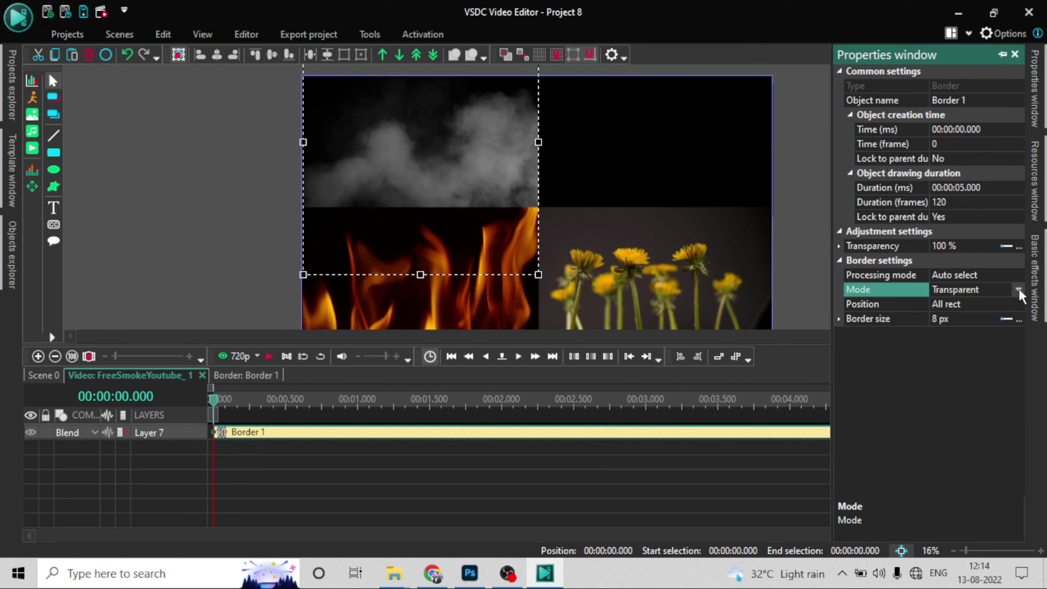
click(1019, 290)
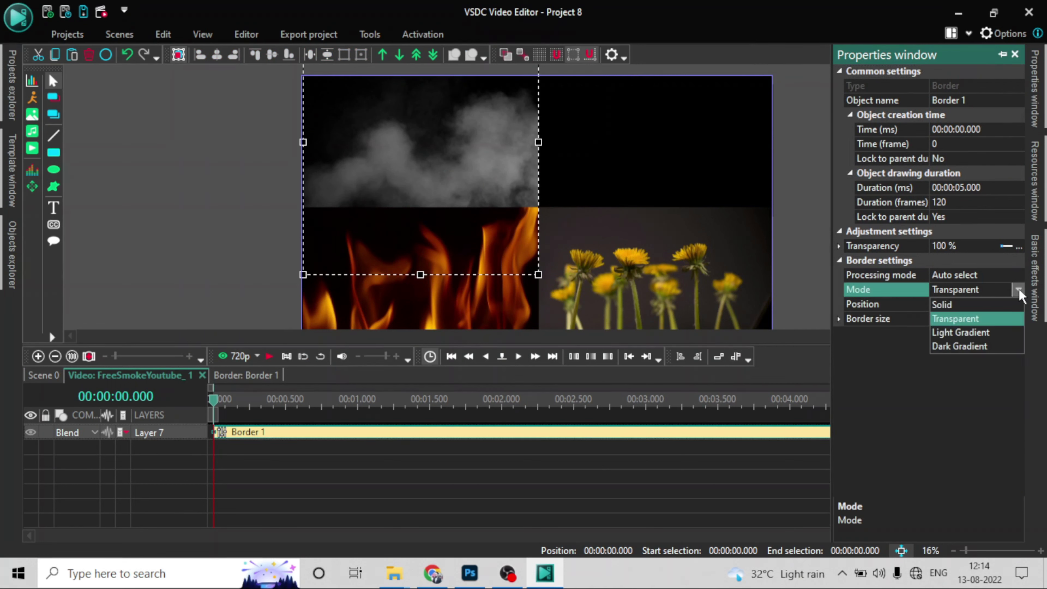
click(966, 304)
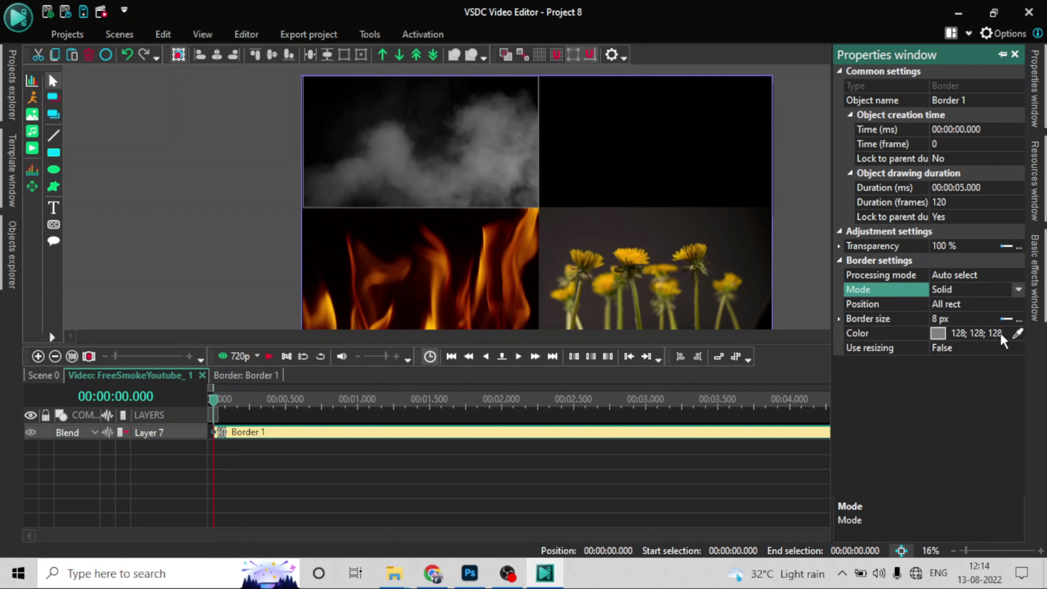
- Set the smoke clip's border color to off-white #F8F8F8
click(1018, 332)
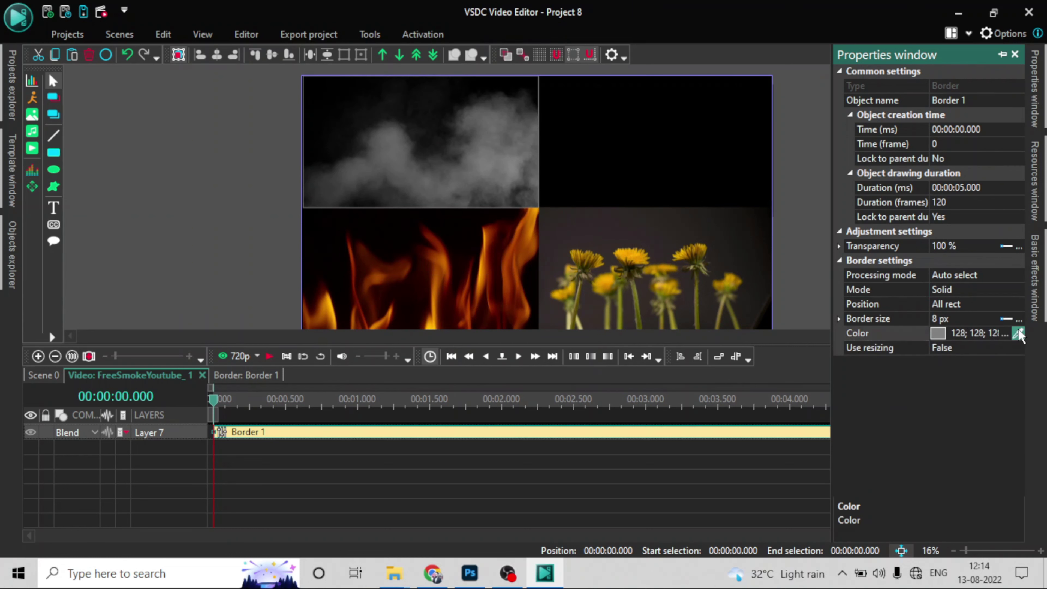
click(936, 336)
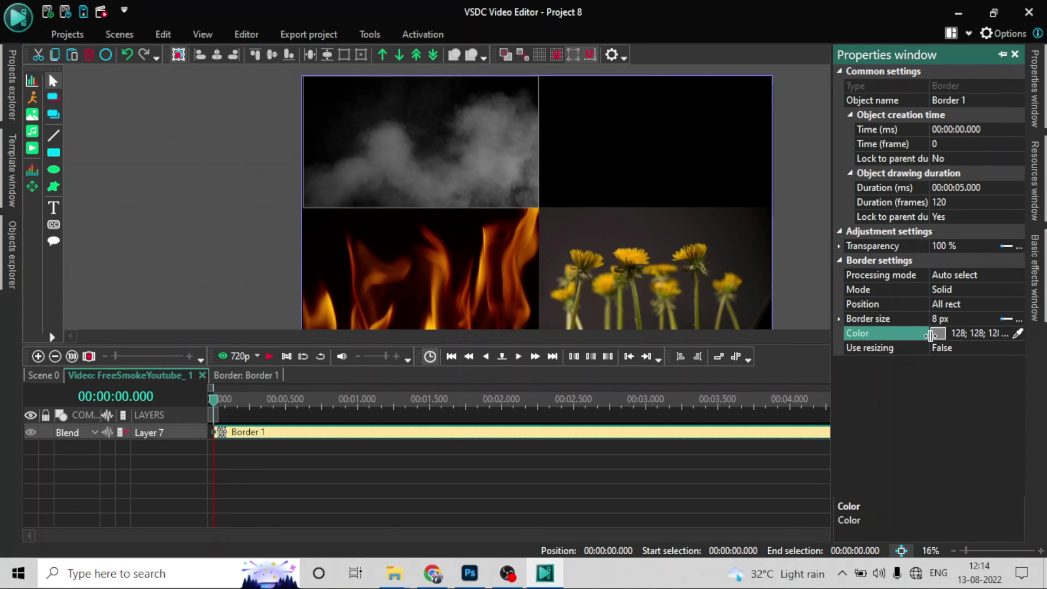
click(1020, 333)
click(1008, 335)
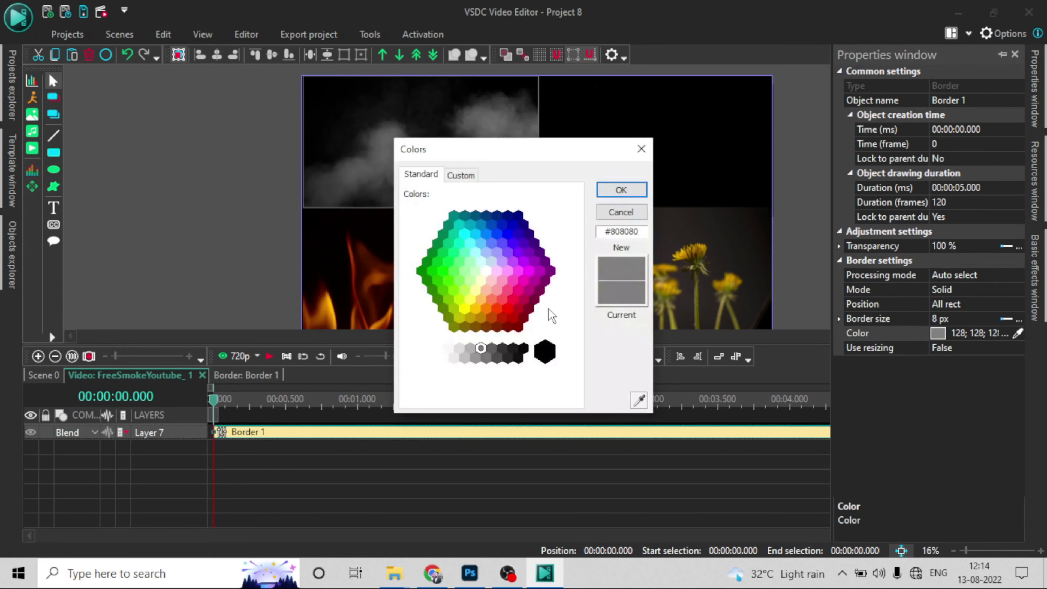
click(448, 349)
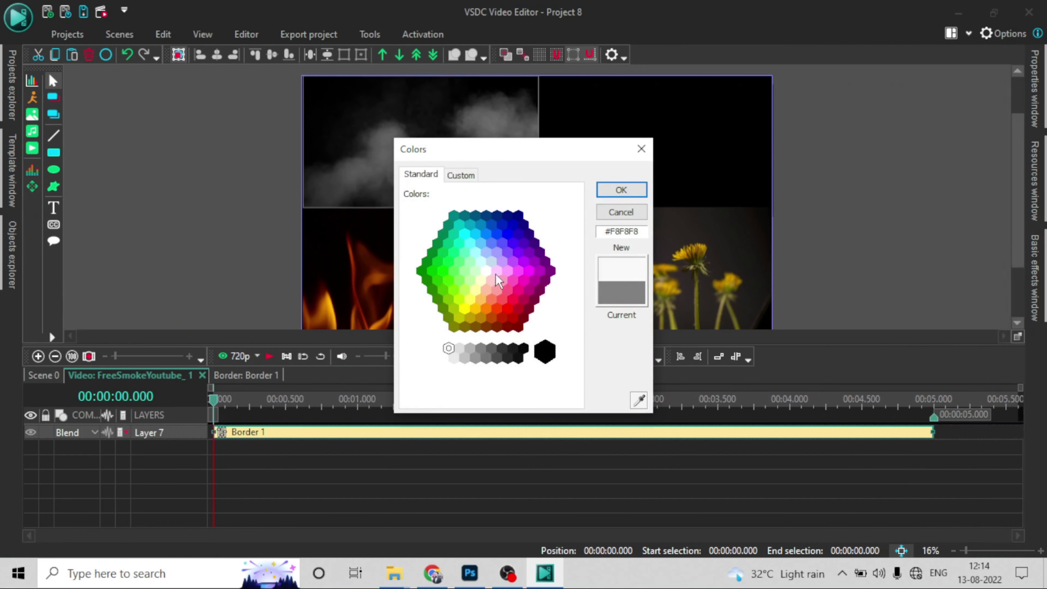
click(608, 191)
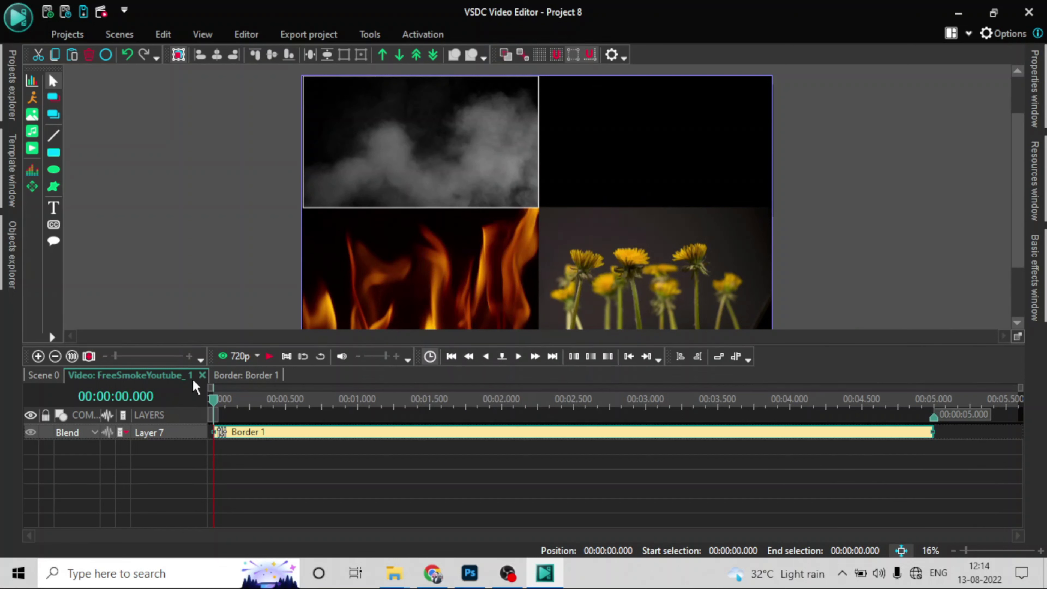
- Paste the smoke clip's border effect into the fire_background_loop2, Flowers and fire_burning_transition clips
click(55, 376)
double_click(273, 458)
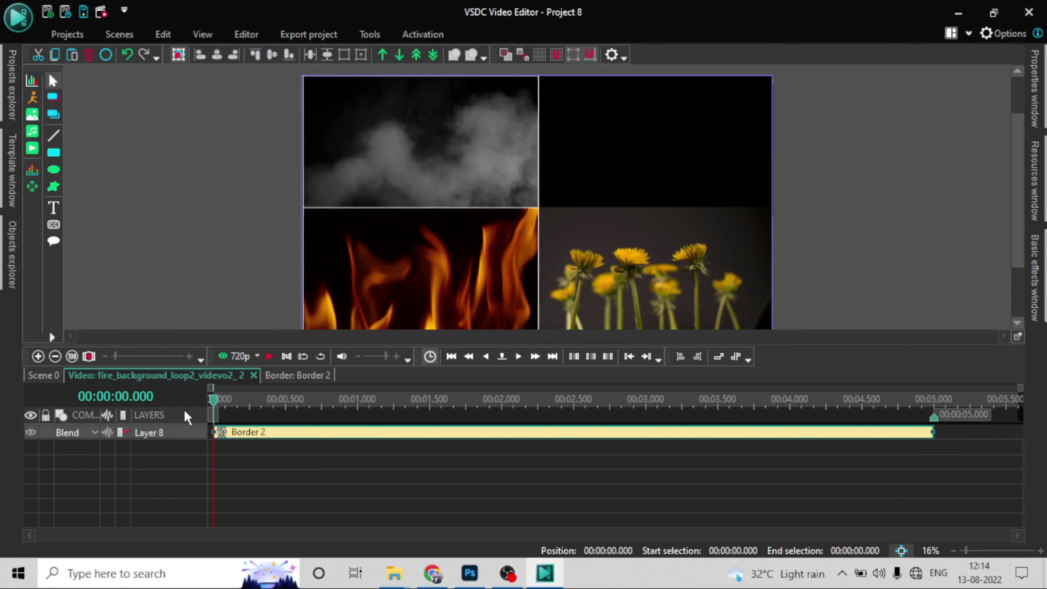
click(57, 377)
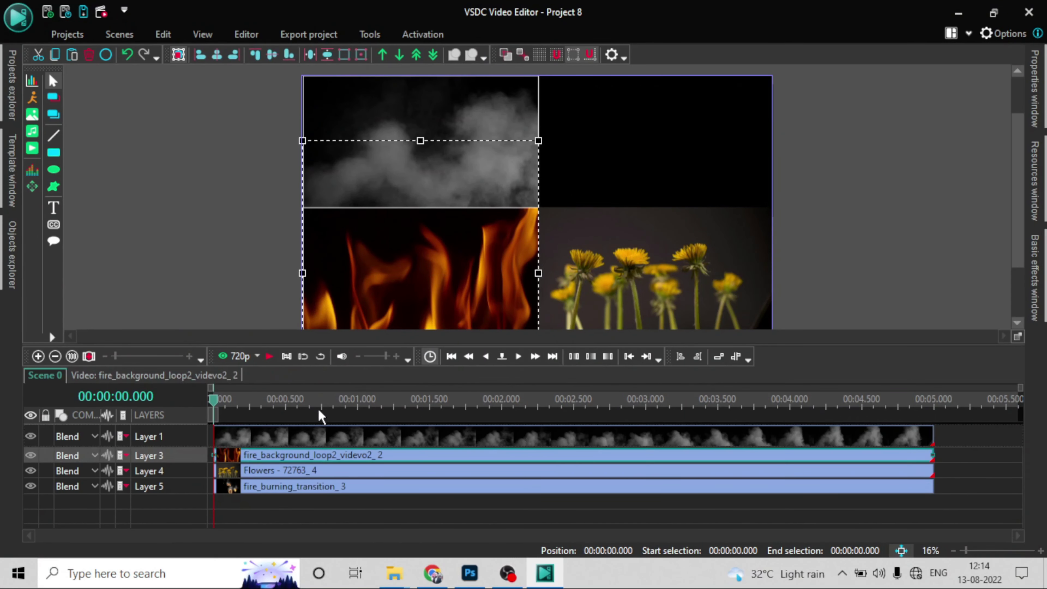
double_click(312, 473)
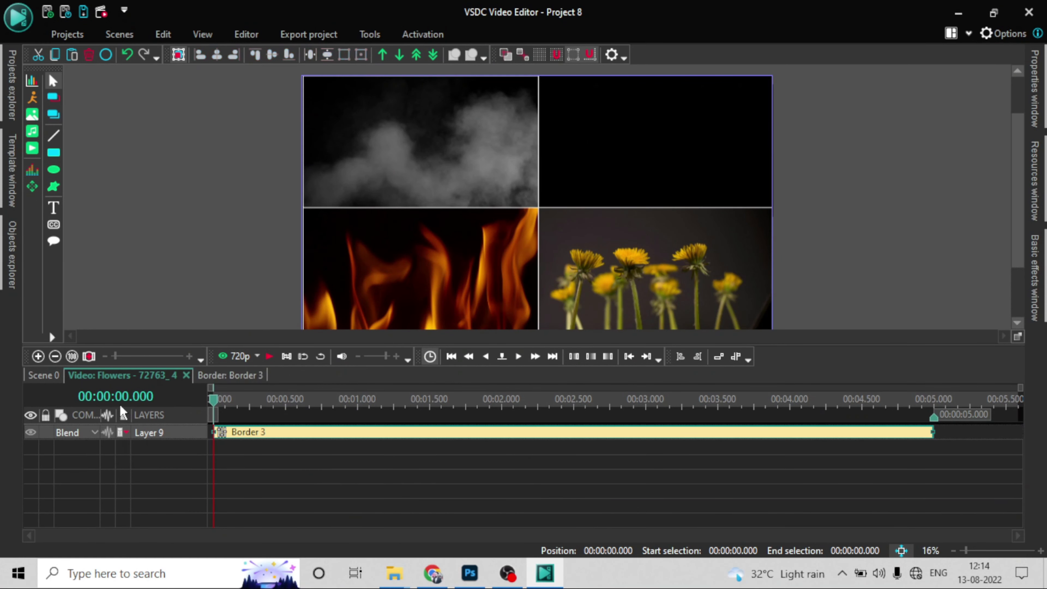
click(41, 376)
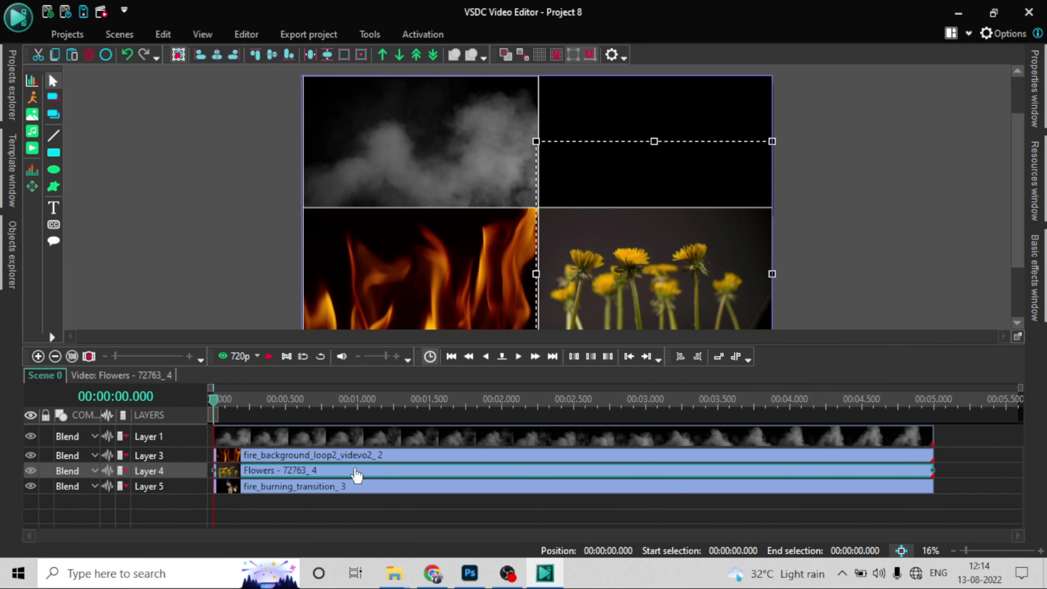
double_click(321, 486)
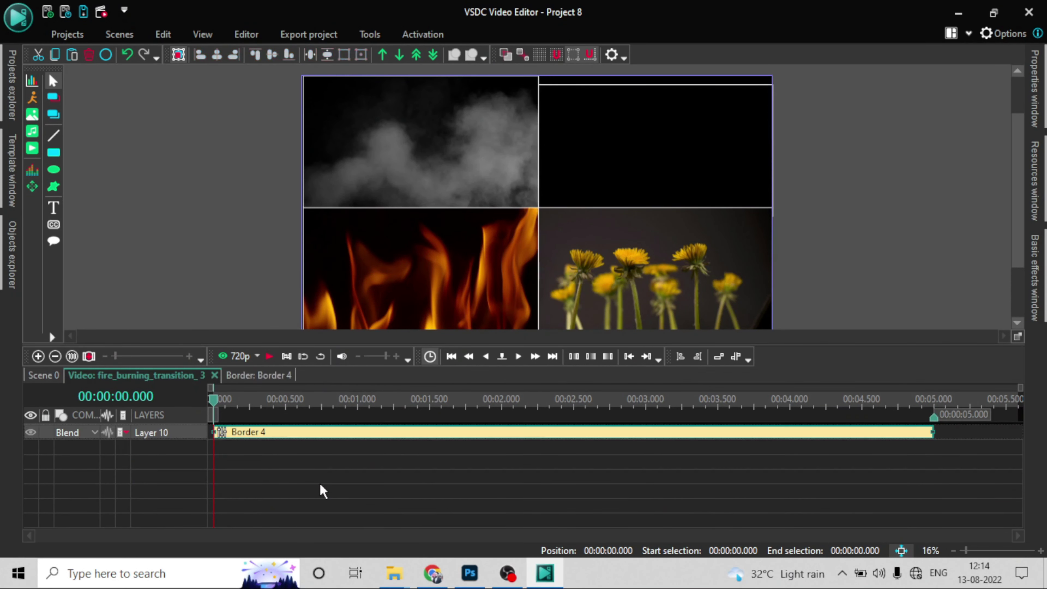
click(814, 444)
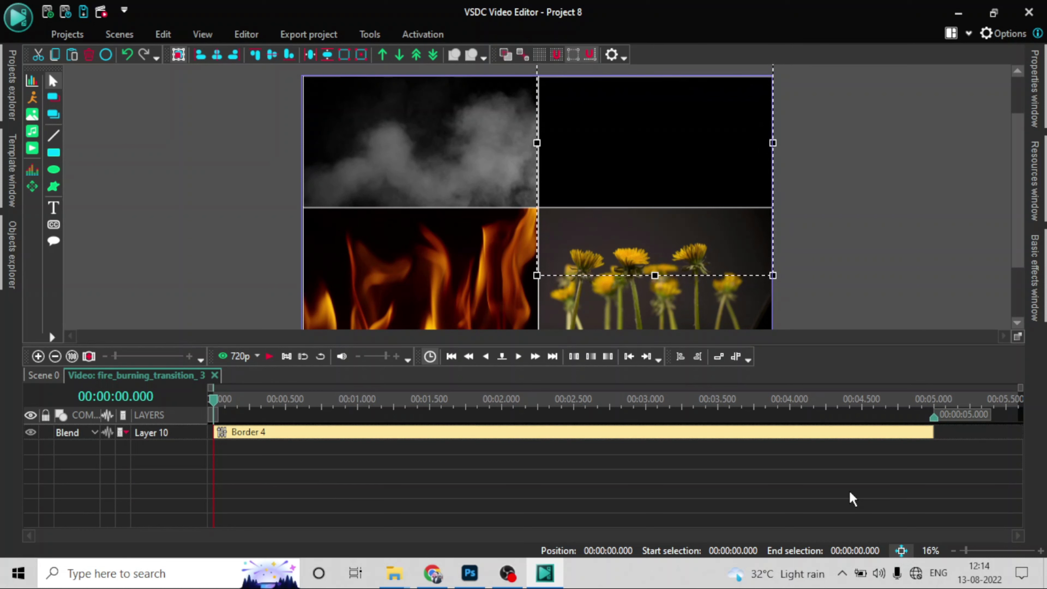
click(211, 210)
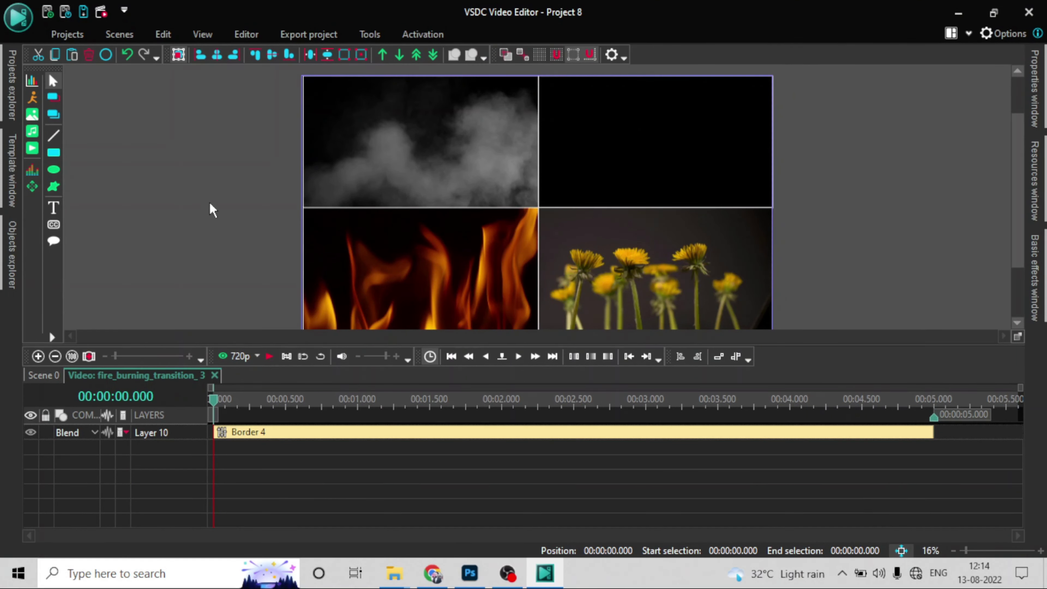
- Set the smoke clip's border size to 15 px and preview Scene 0
click(42, 374)
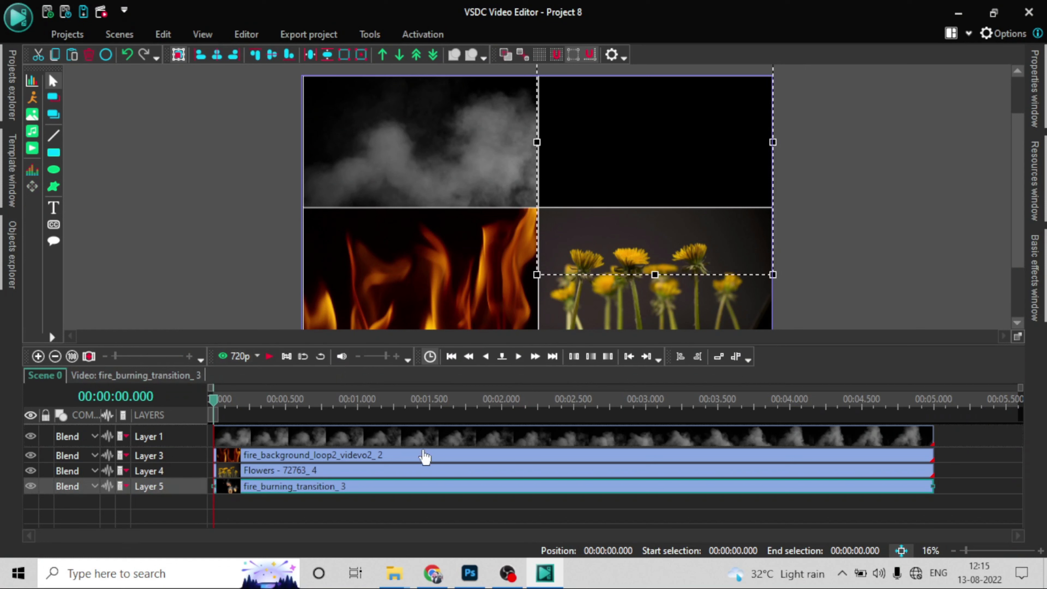
double_click(420, 437)
right_click(422, 432)
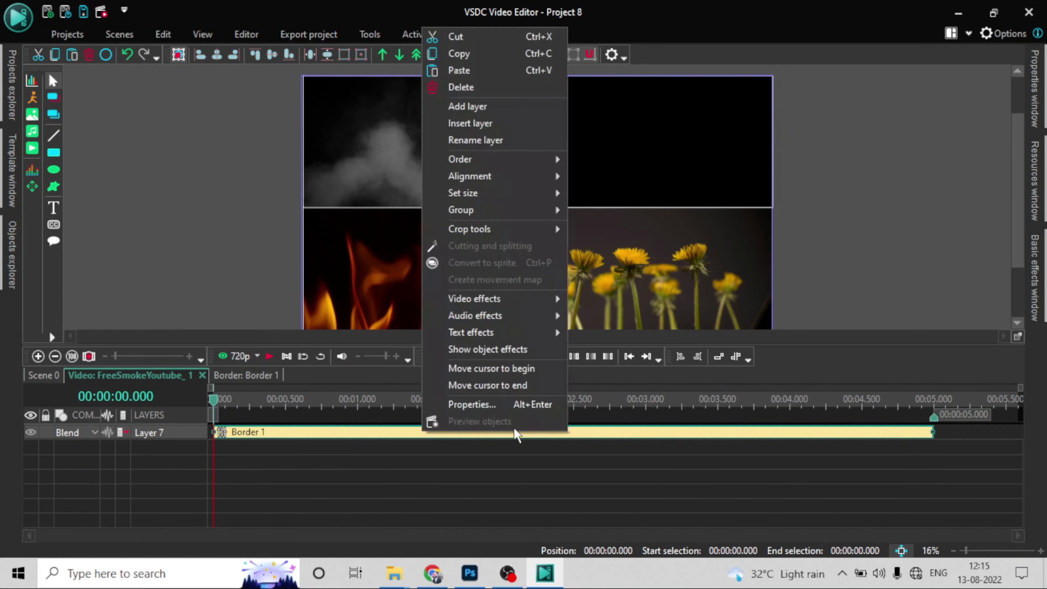
click(536, 404)
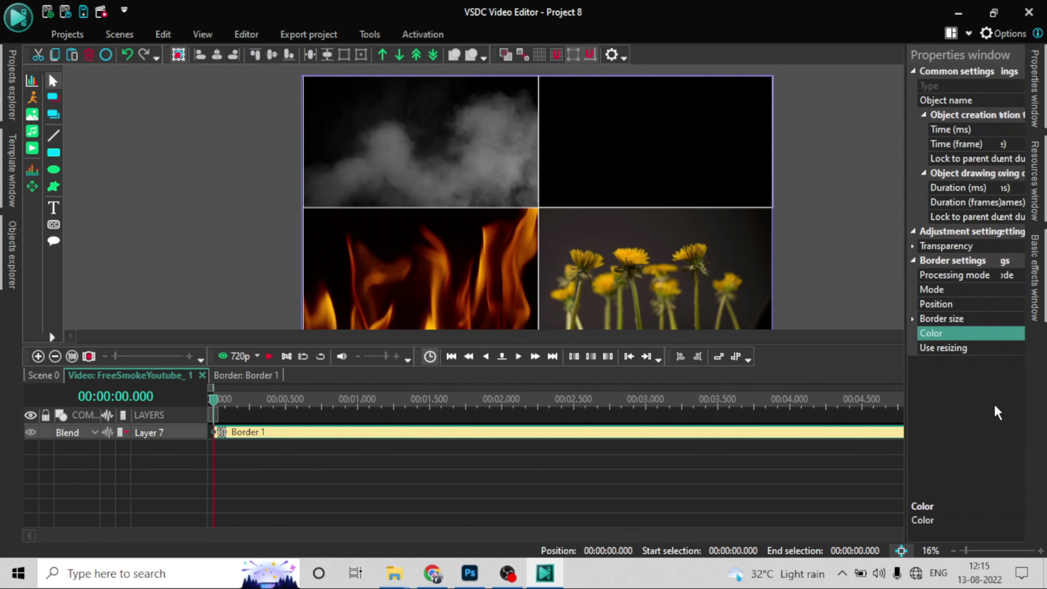
click(983, 319)
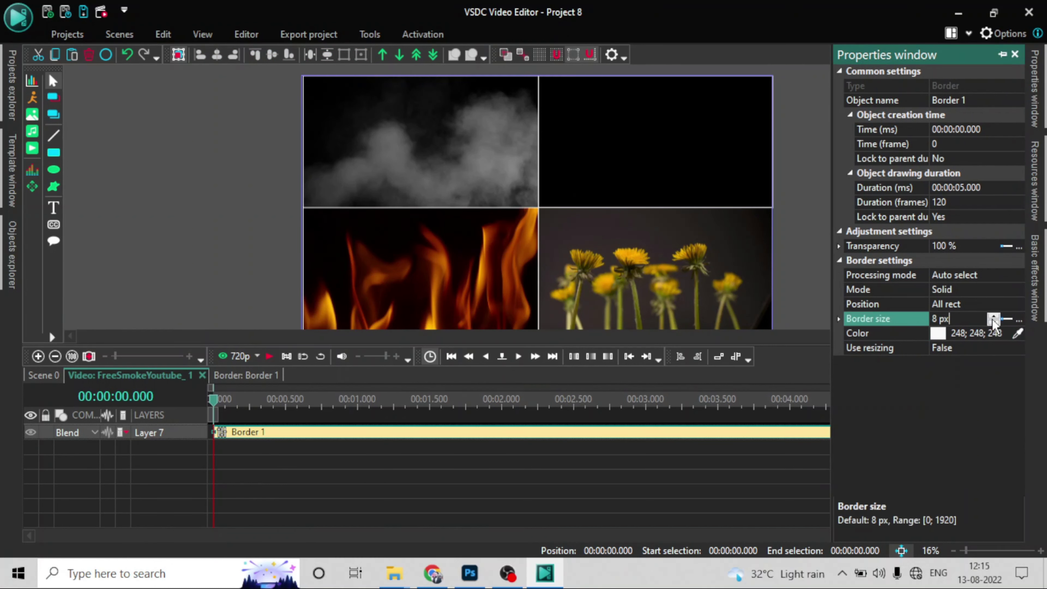
click(994, 316)
click(993, 317)
click(994, 317)
click(993, 317)
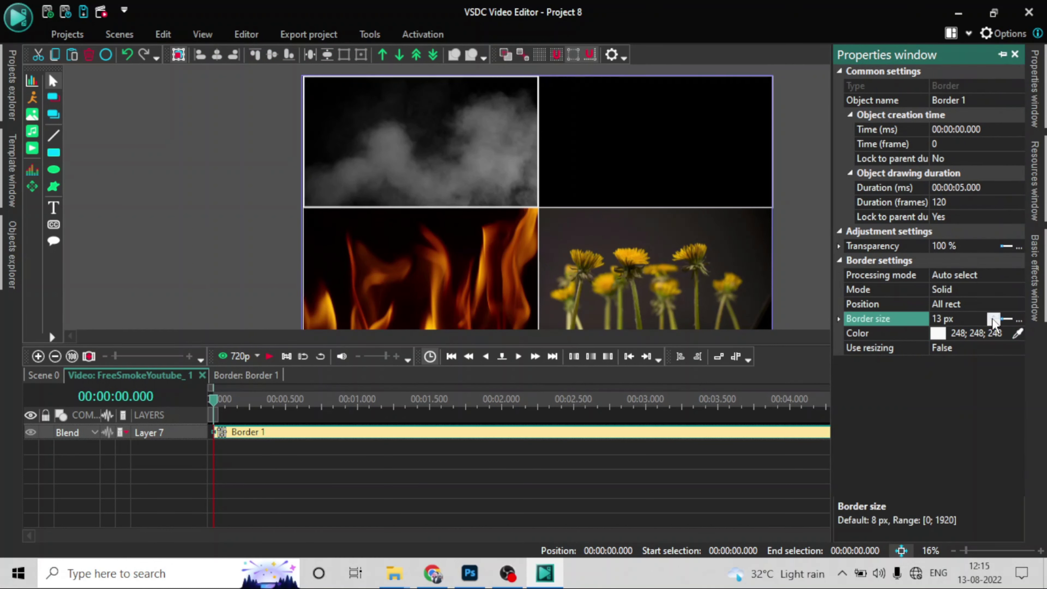
click(994, 317)
click(993, 317)
click(994, 317)
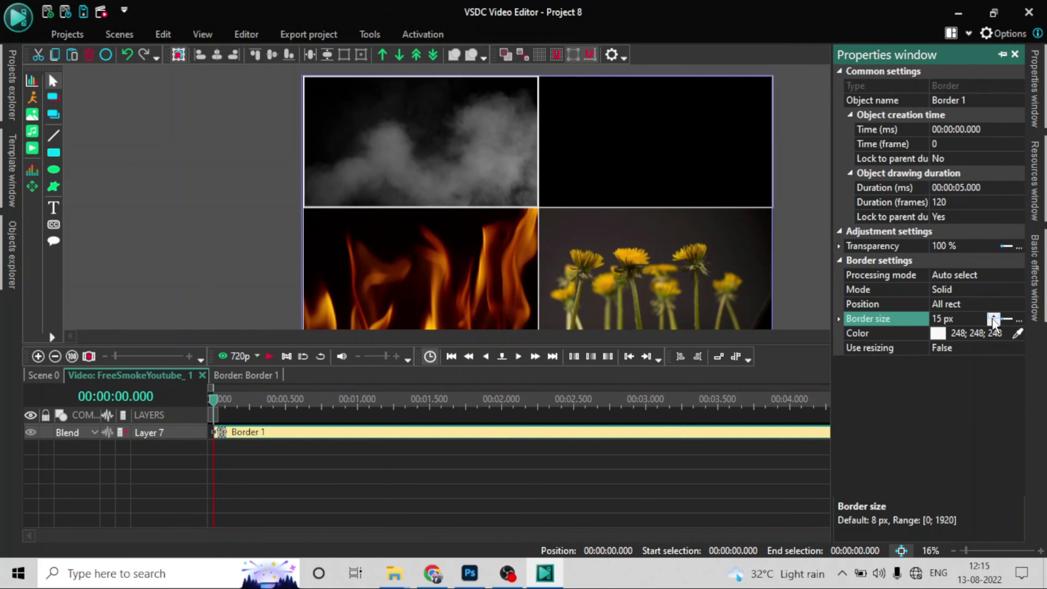
click(541, 436)
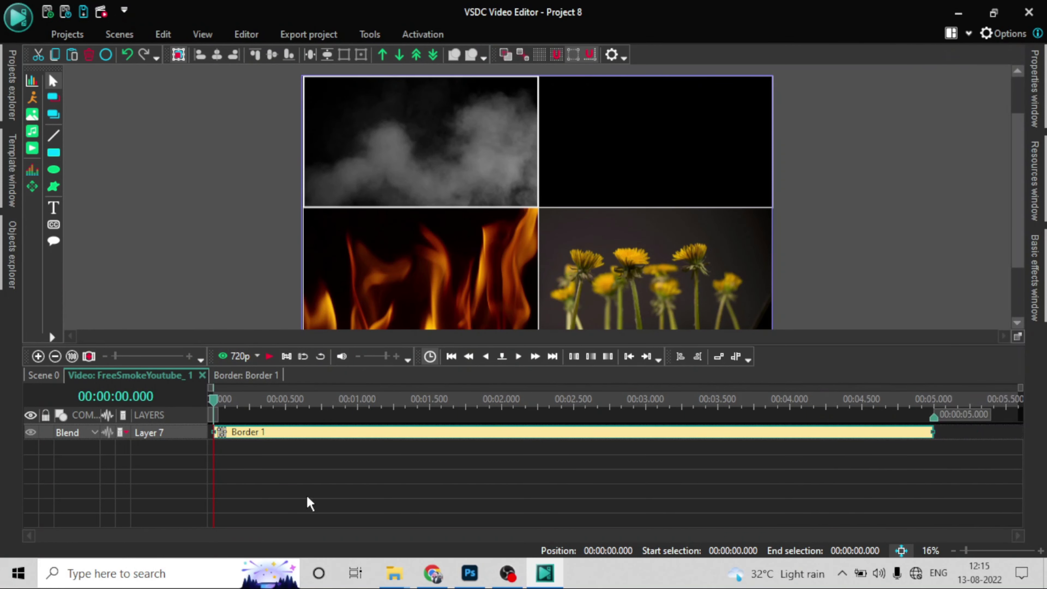
click(39, 379)
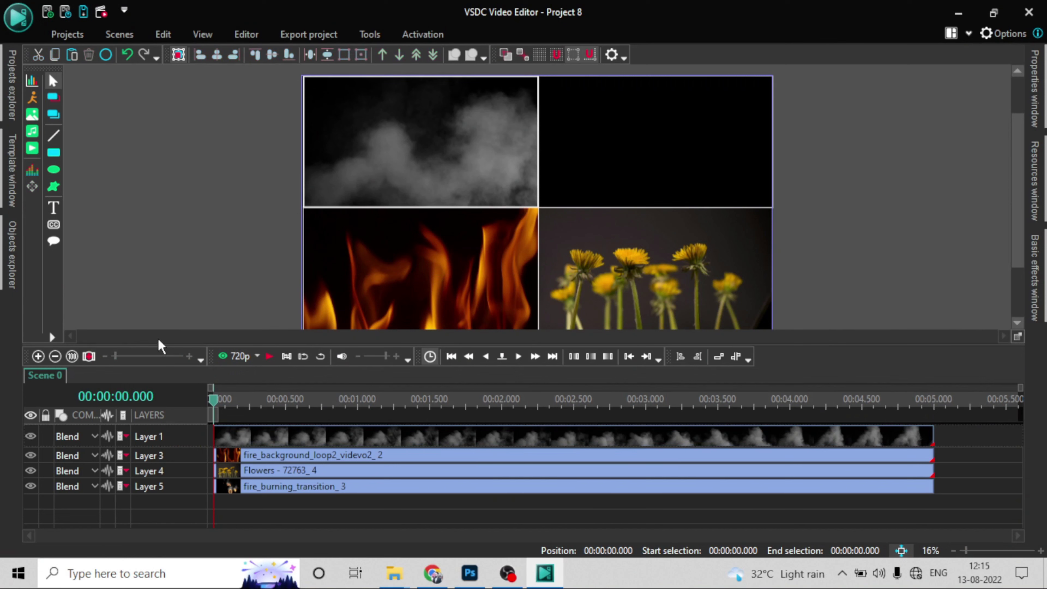
click(270, 356)
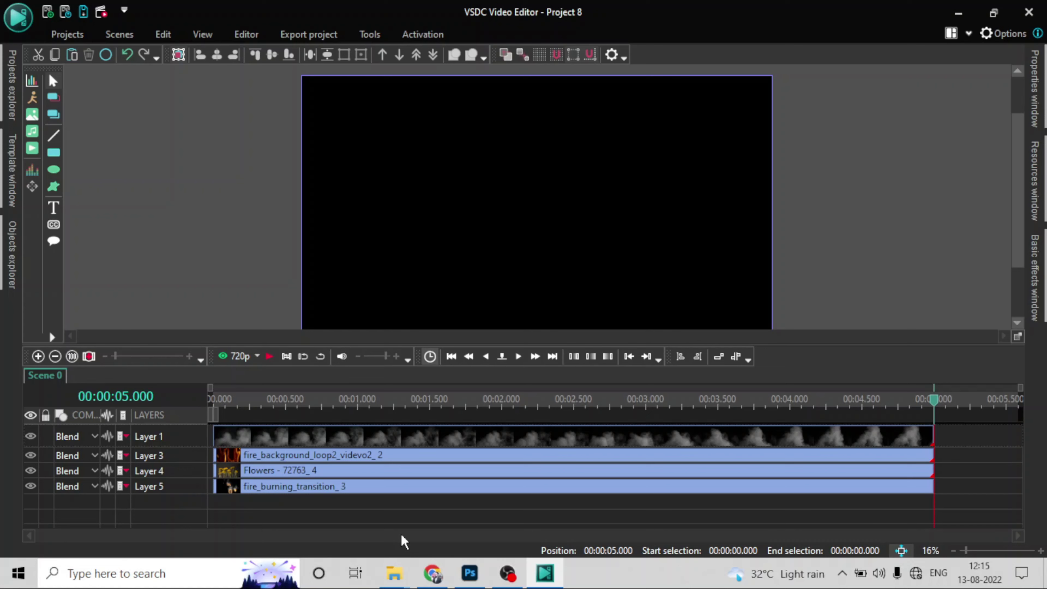
- Switch to File Explorer and add bensound-anewbeginning.mp3 from the download folder to the timeline on a new layer
click(393, 574)
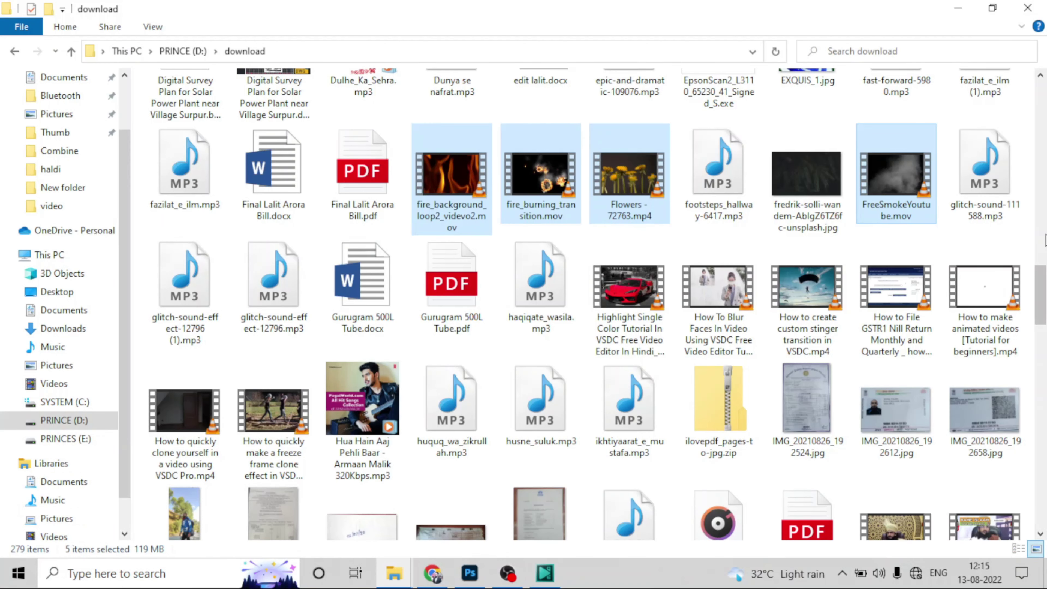
scroll(1044, 289, down, 3)
drag(1044, 304, 1044, 213)
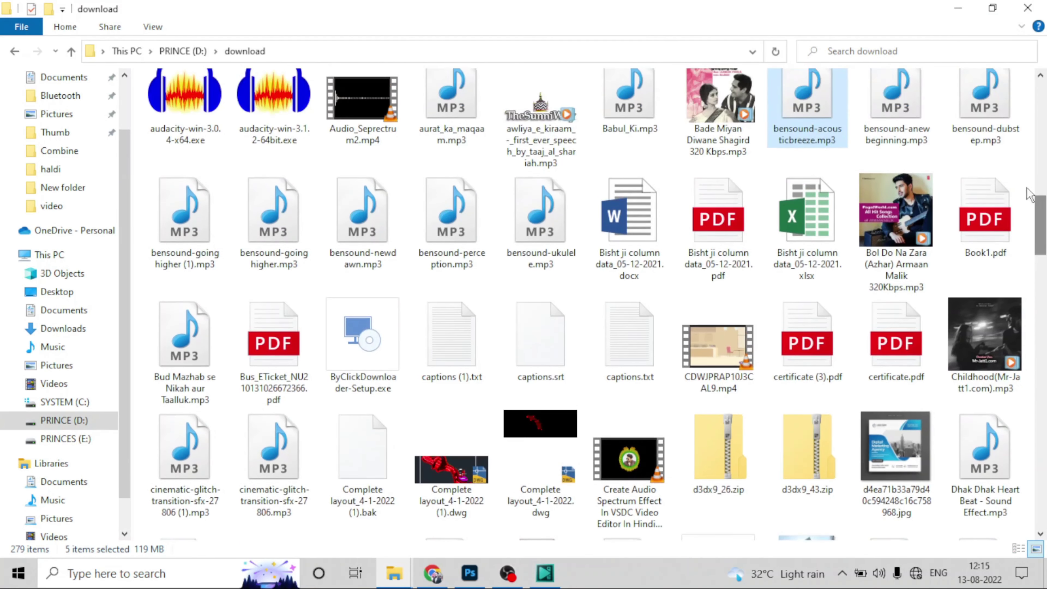
click(890, 112)
drag(889, 111, 623, 492)
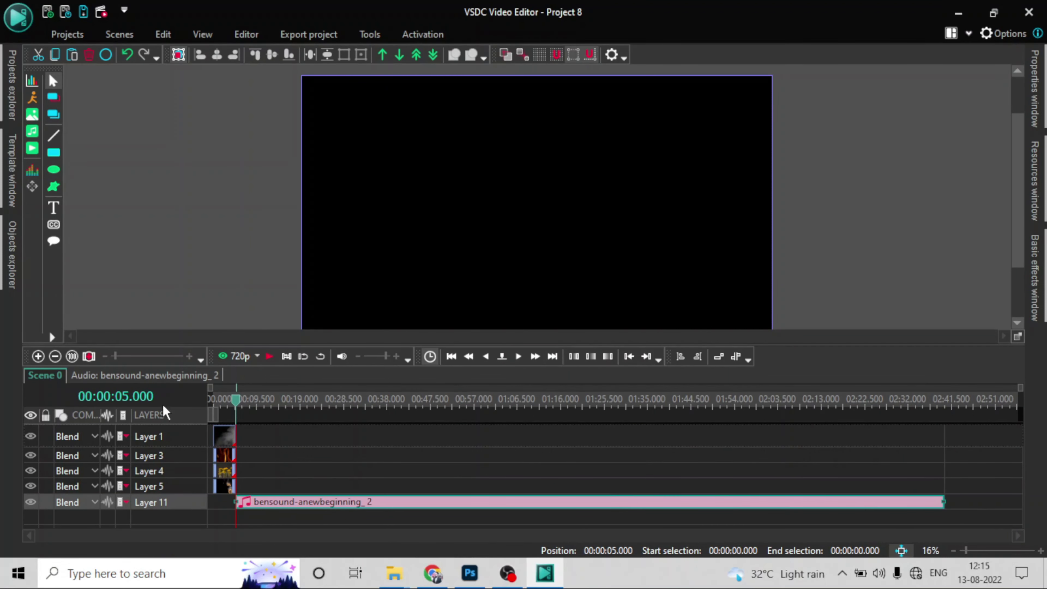
- Move the music clip to the start of the scene and trim its end to 5 seconds to match the videos
drag(235, 403, 214, 403)
drag(269, 506, 246, 507)
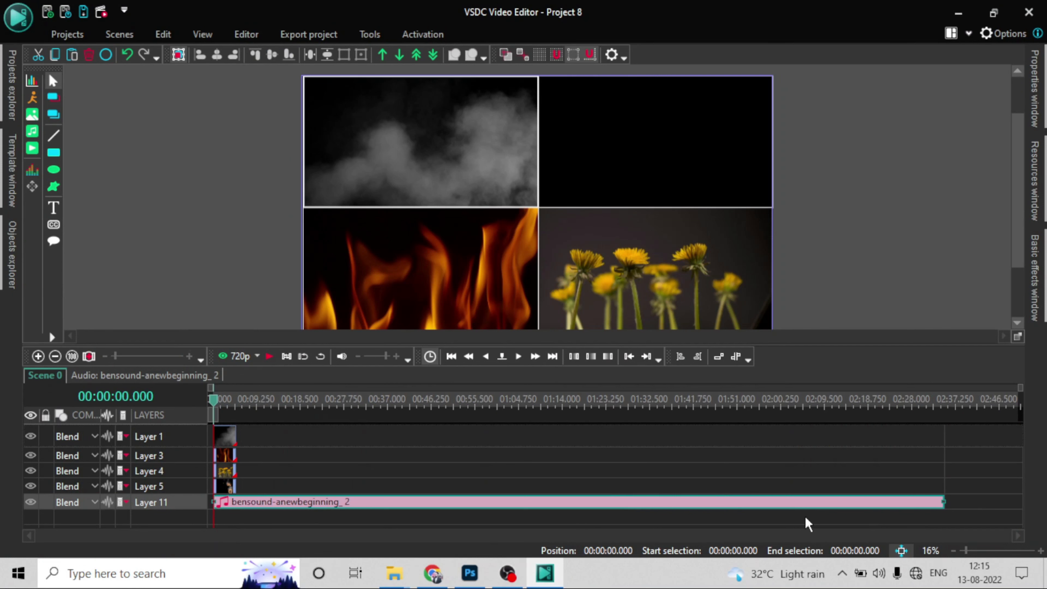
drag(945, 503, 236, 495)
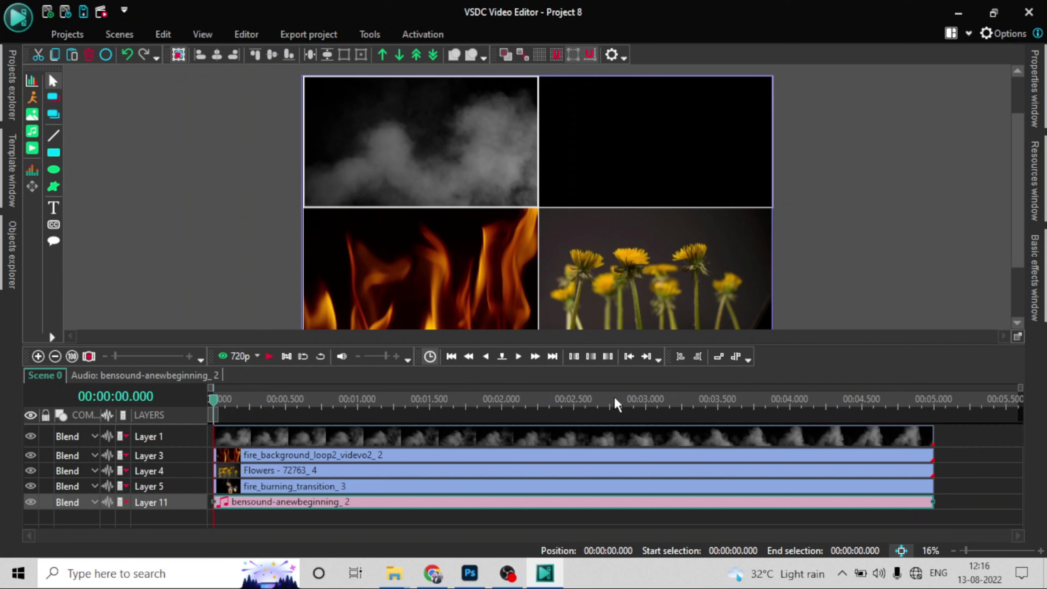
- Play the scene from the beginning to preview the bordered split screen with the music
click(269, 356)
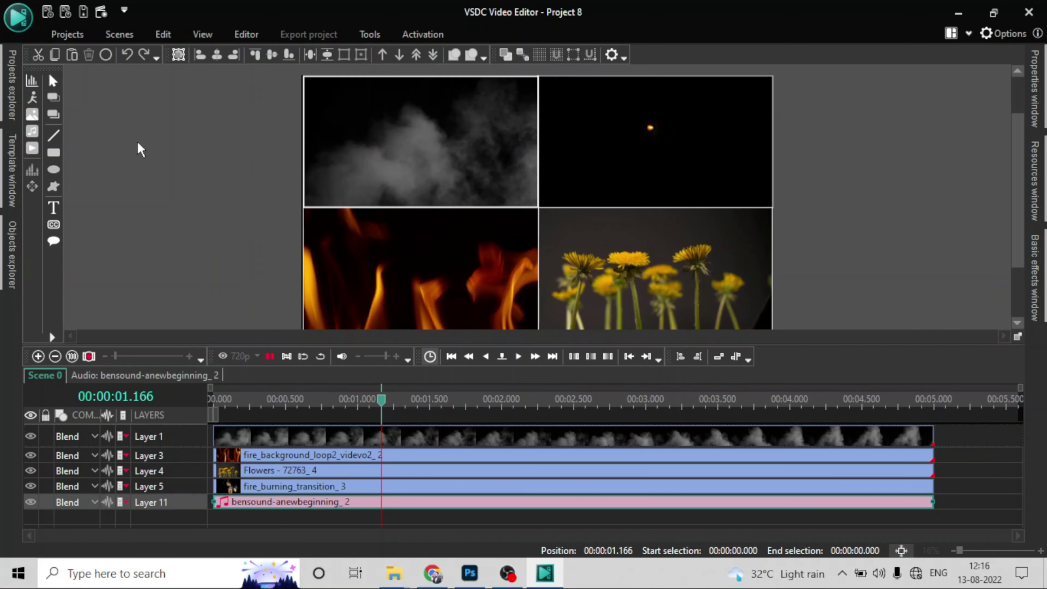
key(space)
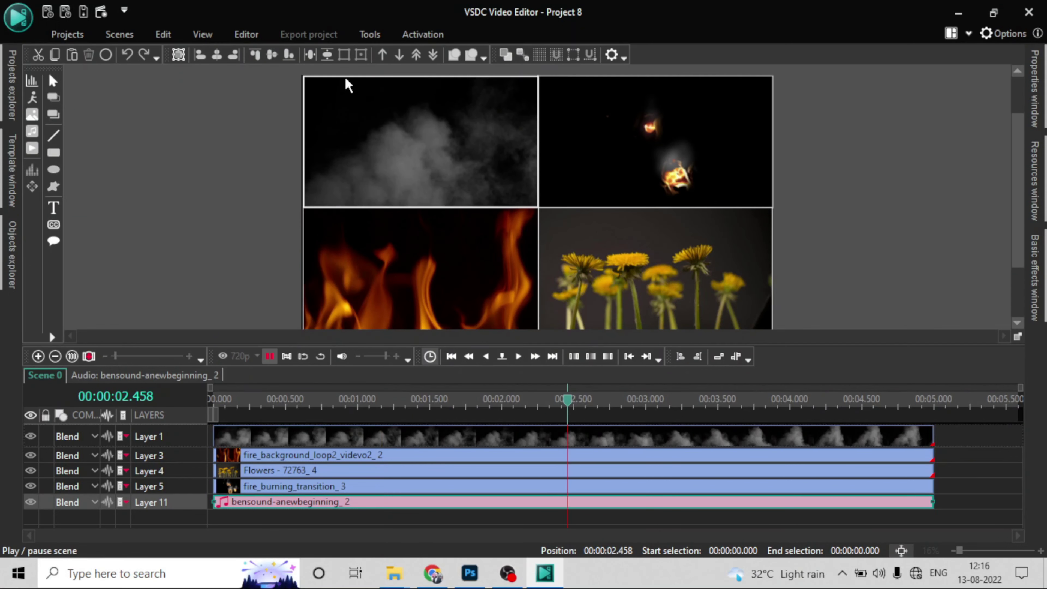